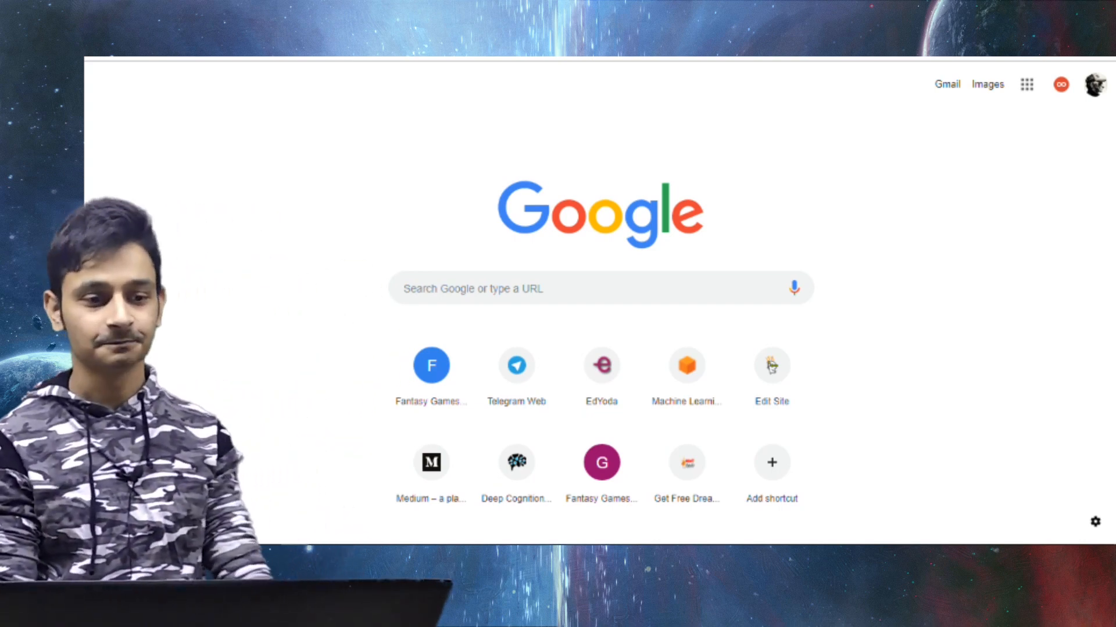
In Deep Learning Studio, create a project named CIFAR 10 AI and open it
type("app")
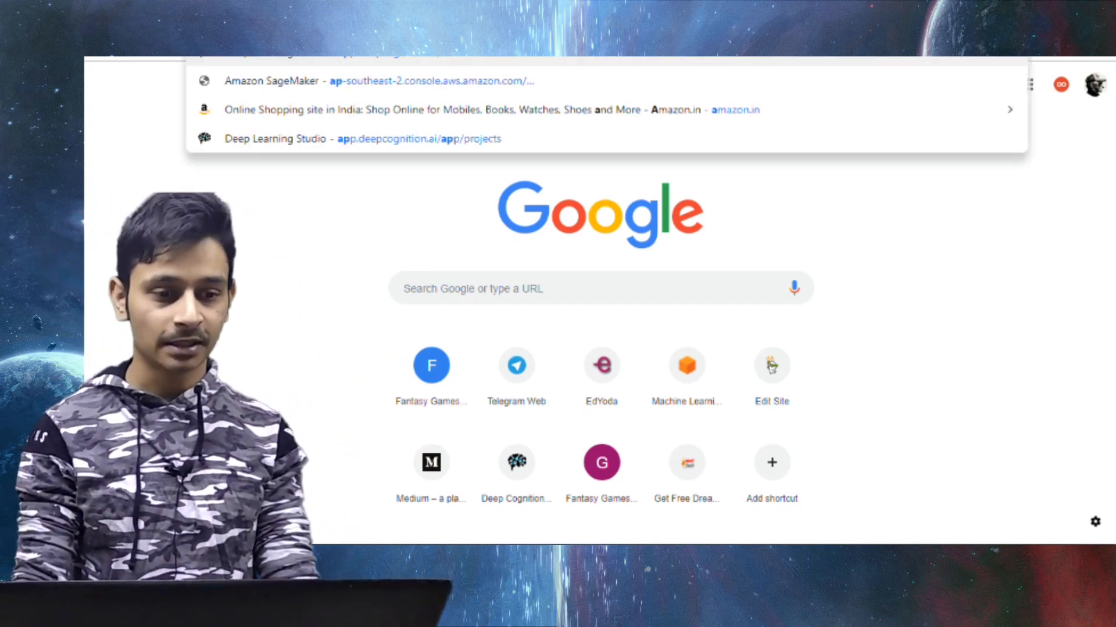
key("Return")
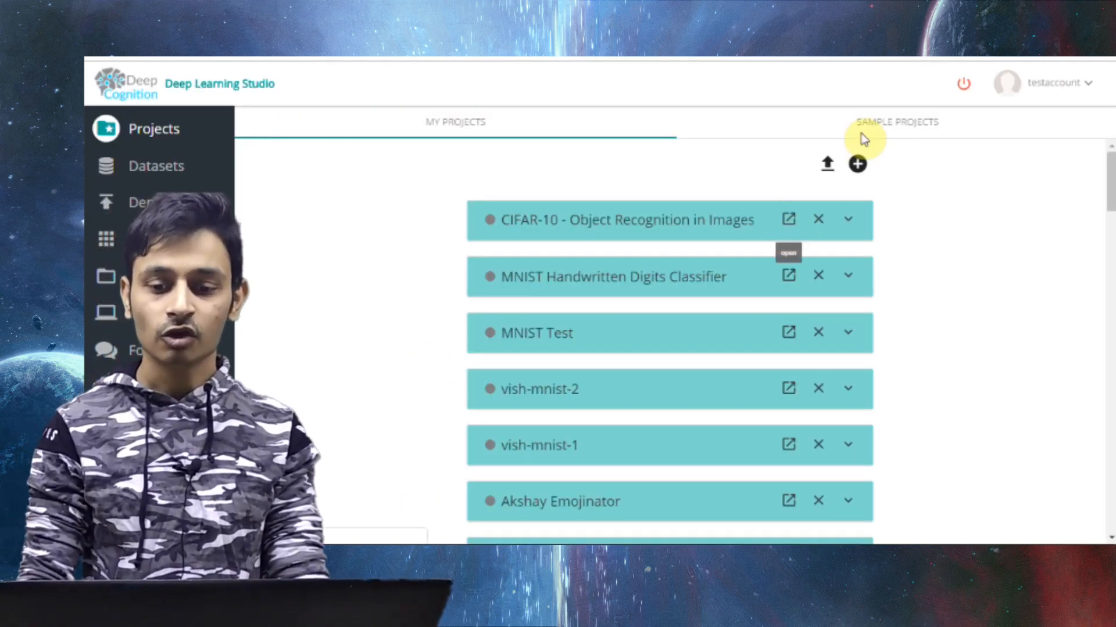
left_click(858, 164)
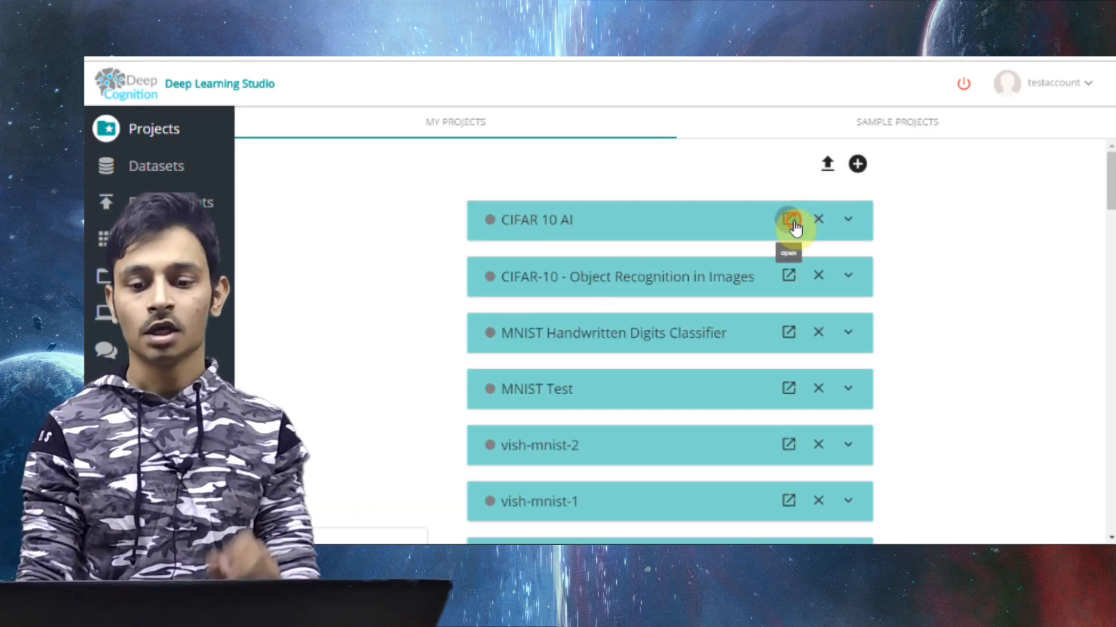
left_click(791, 222)
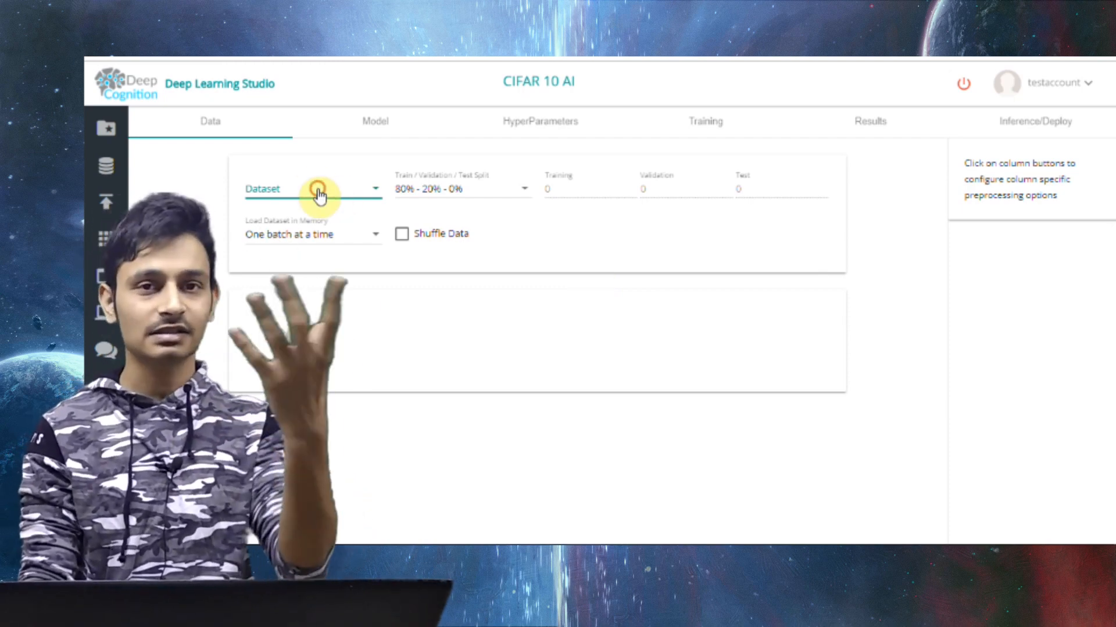
Load the public cifar-10 dataset with an 80% - 20% - 0% train/validation/test split
left_click(319, 190)
scroll(341, 254, "down", 6)
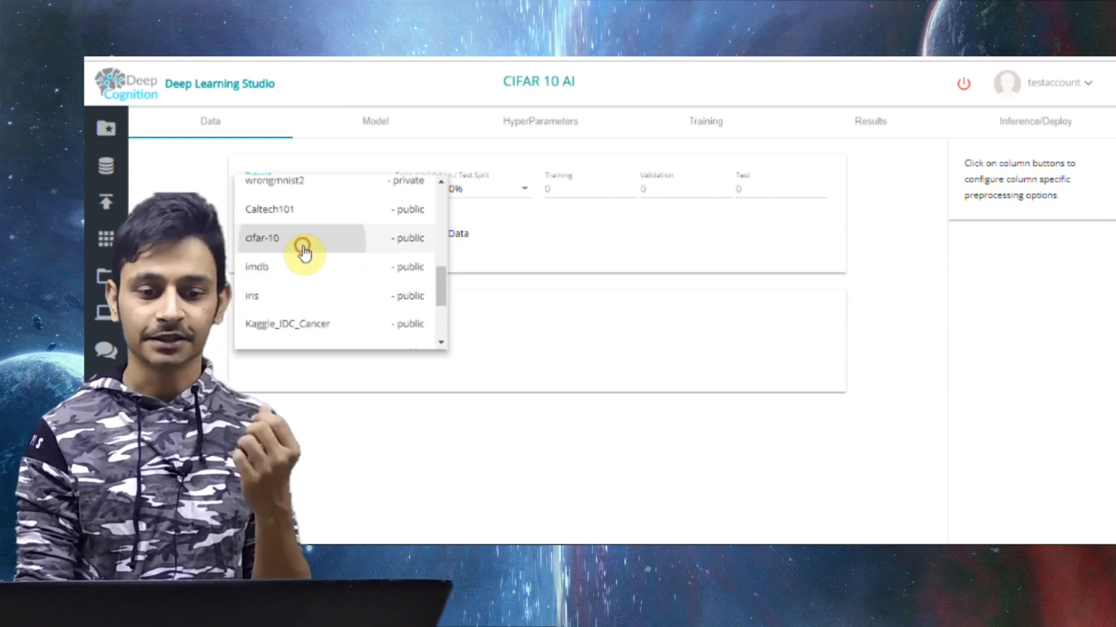
left_click(304, 249)
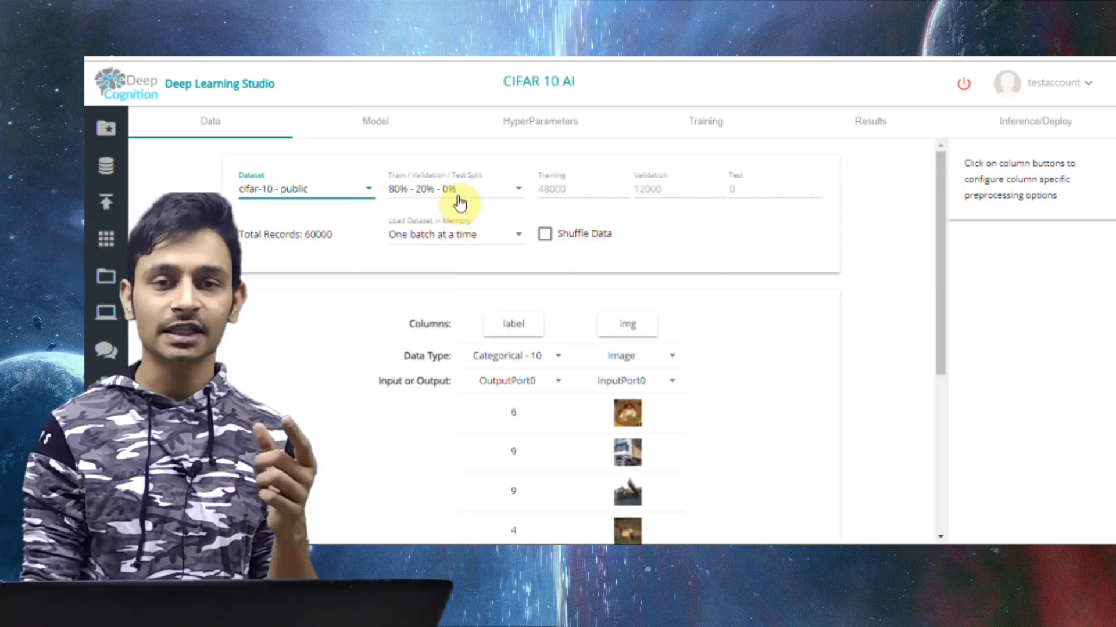
left_click(458, 197)
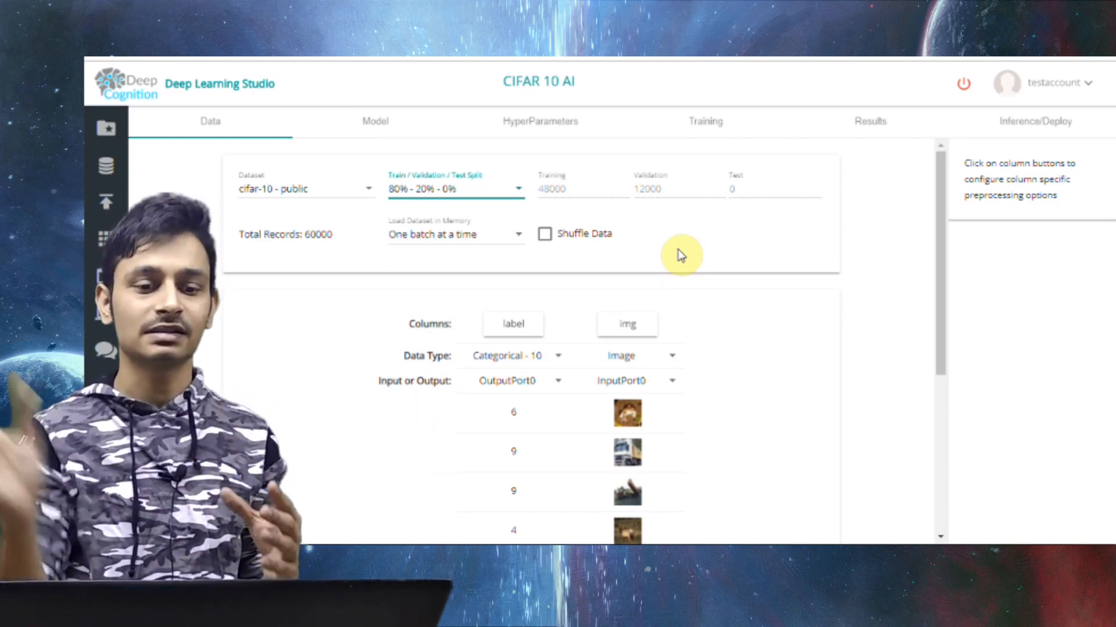
left_click(727, 209)
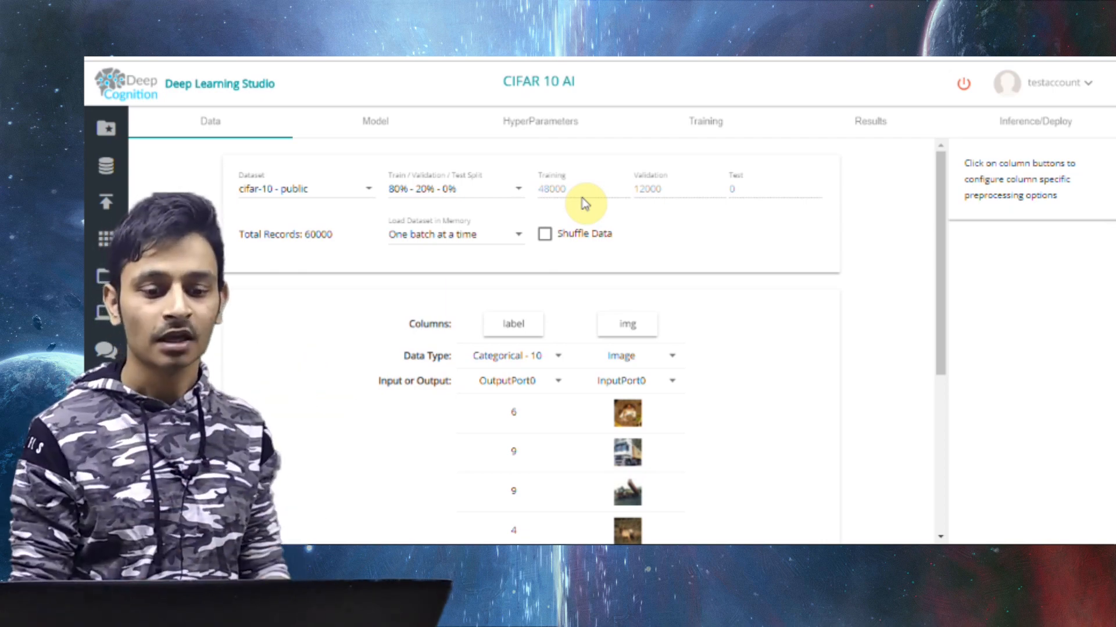
Enable data shuffling and turn on normalization for the img column
scroll(642, 245, "down", 1)
left_click(603, 227)
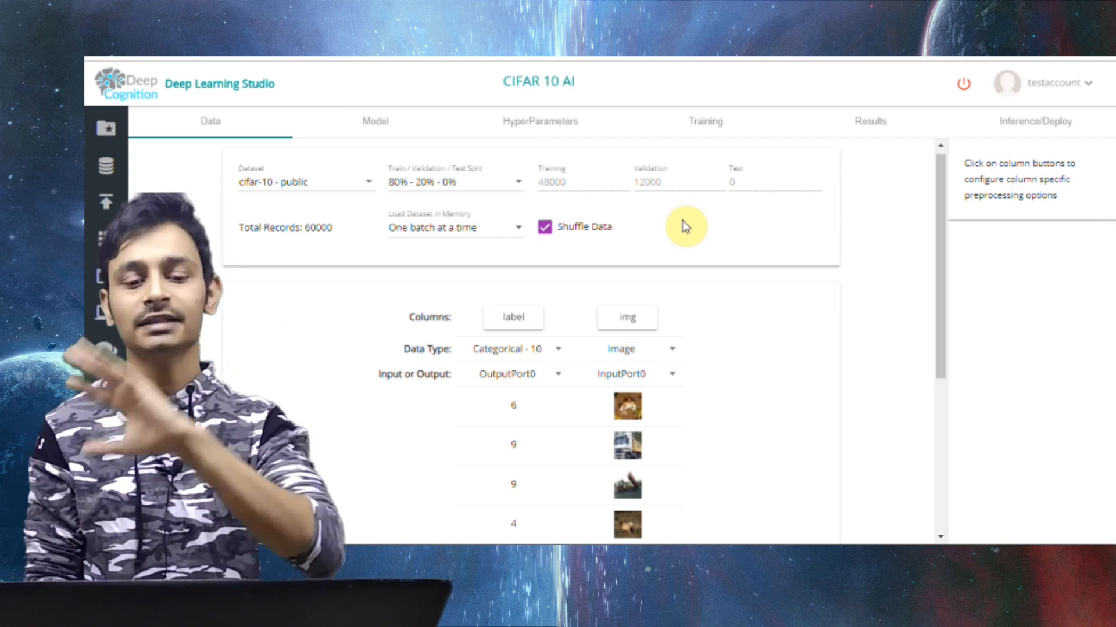
scroll(686, 226, "down", 2)
left_click(636, 196)
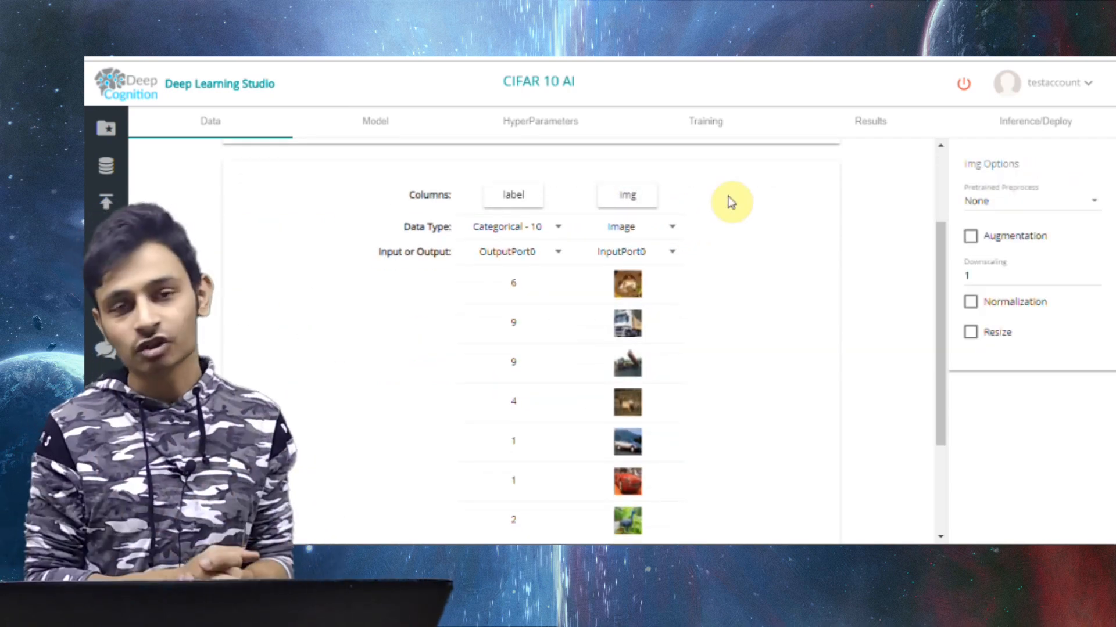
left_click(1030, 314)
scroll(742, 294, "up", 2)
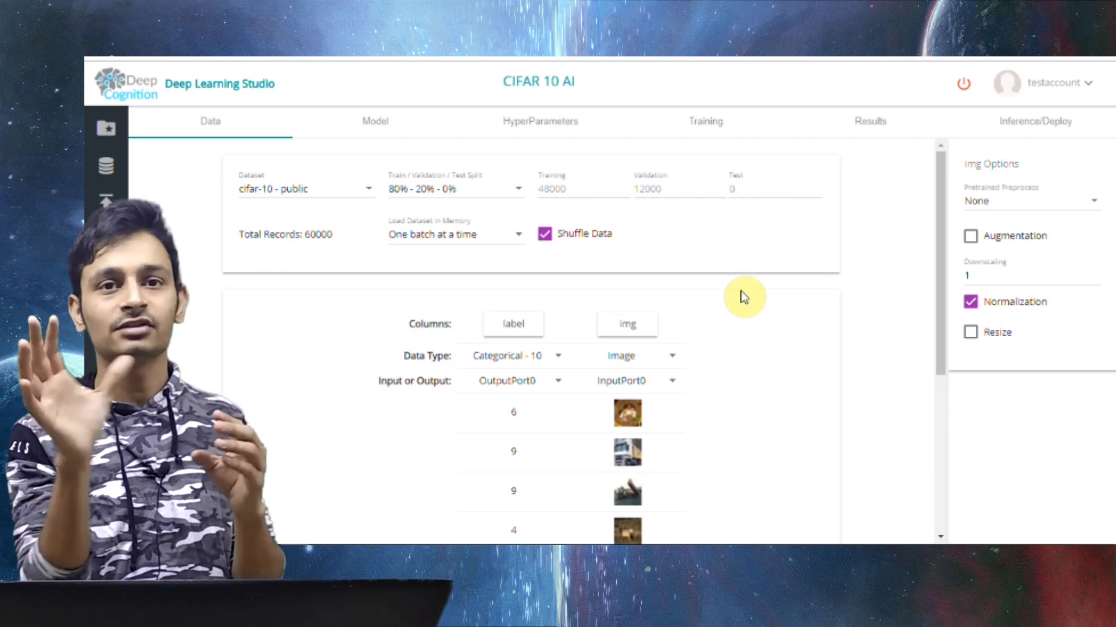
scroll(743, 297, "down", 3)
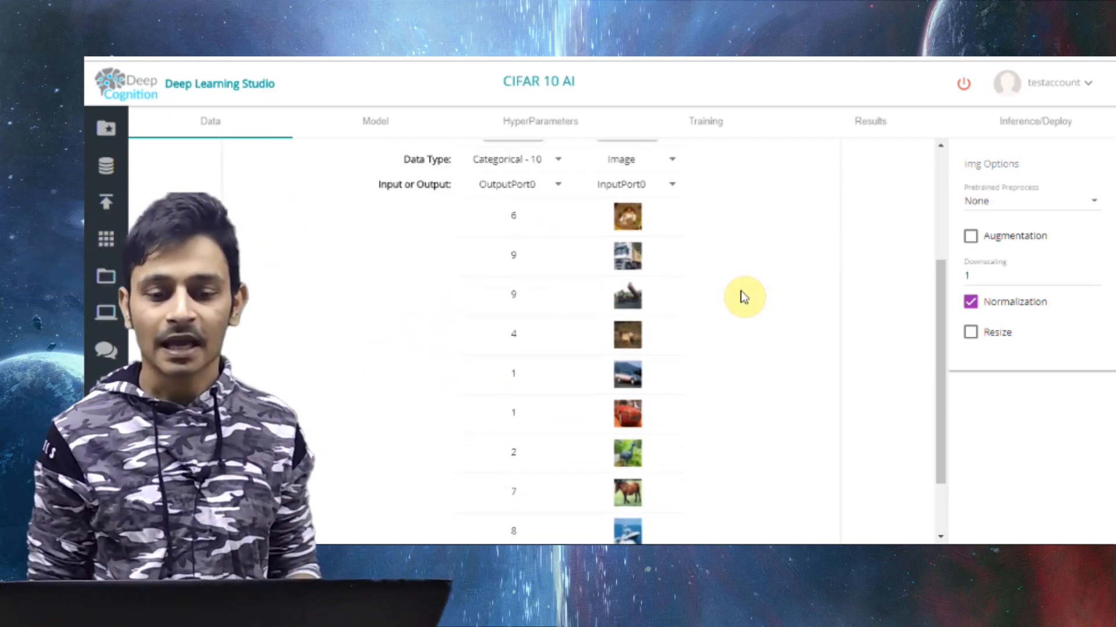
scroll(744, 297, "up", 3)
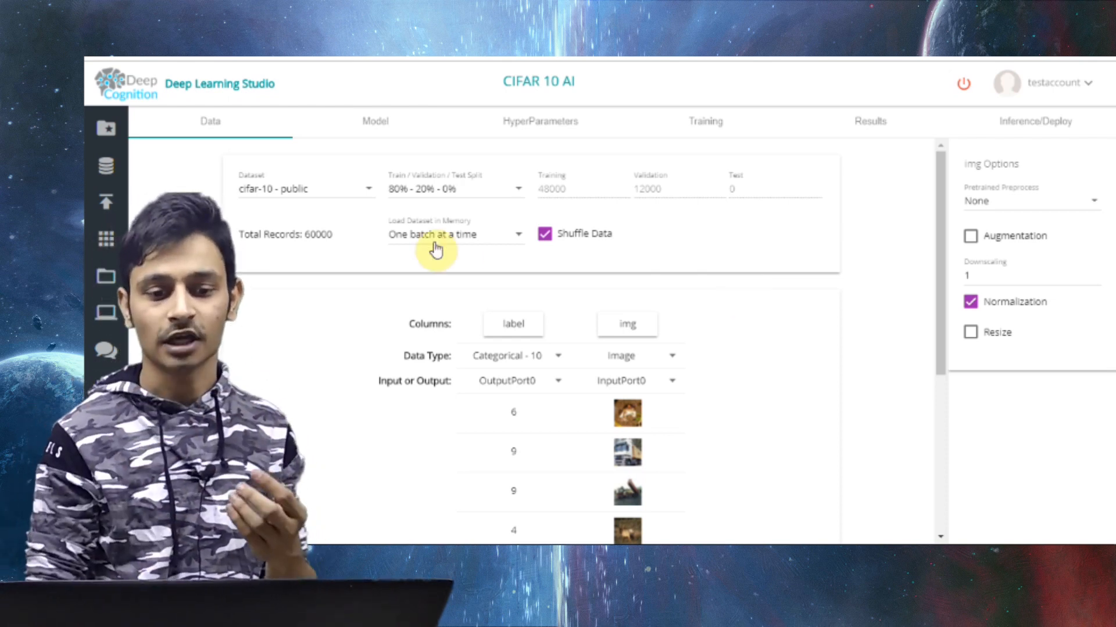
Start the network model by placing an Input layer near the top of the empty canvas
left_click(356, 124)
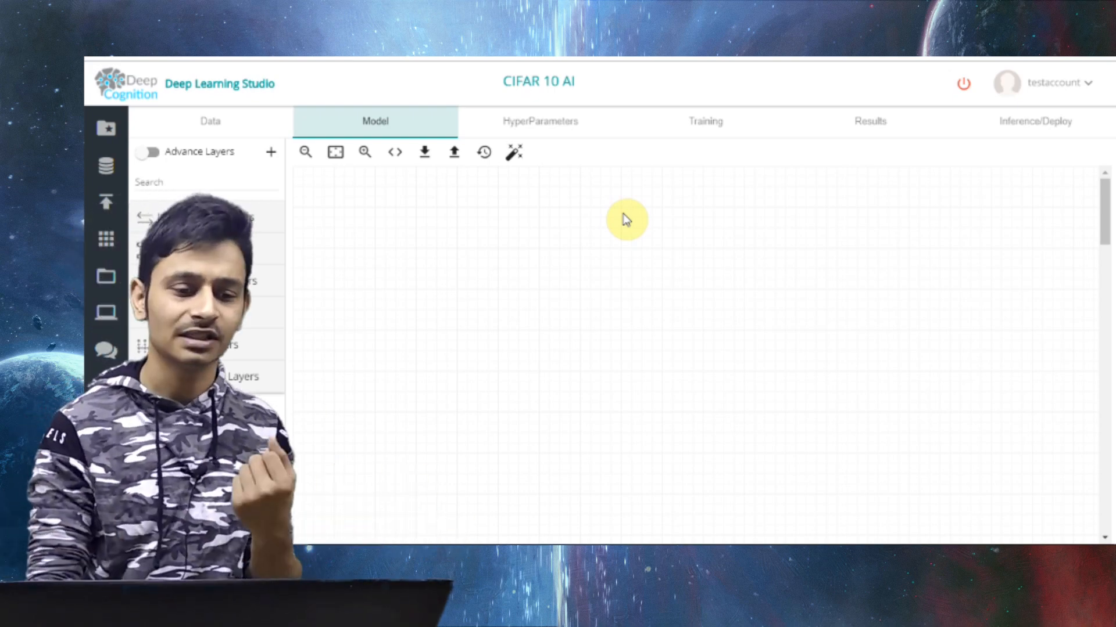
left_click(198, 217)
left_click(267, 250)
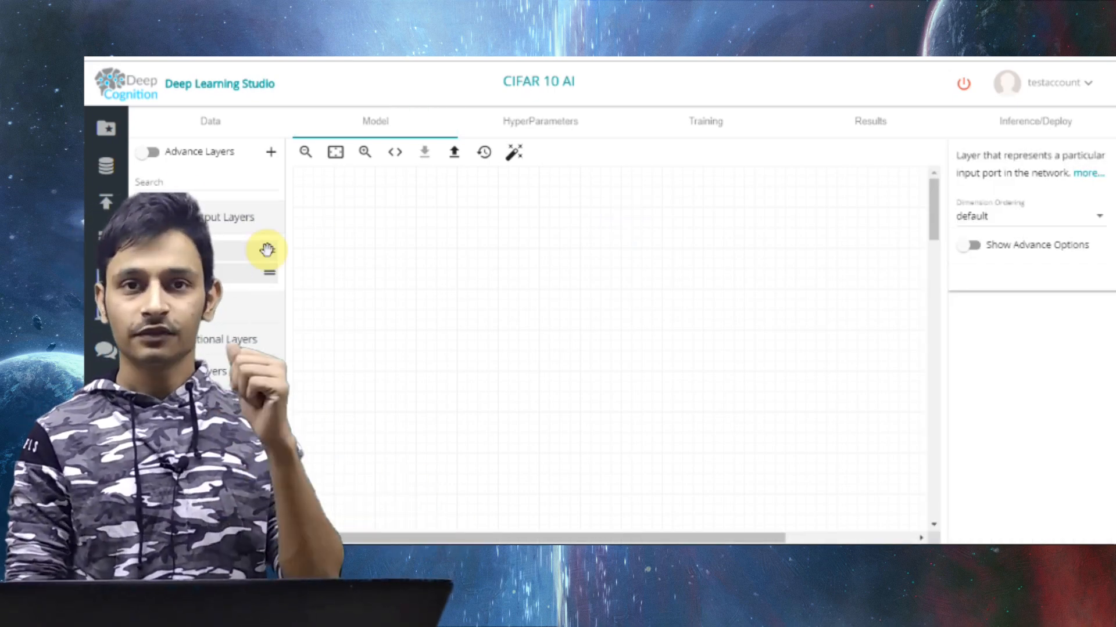
left_click_drag(267, 250, 413, 192)
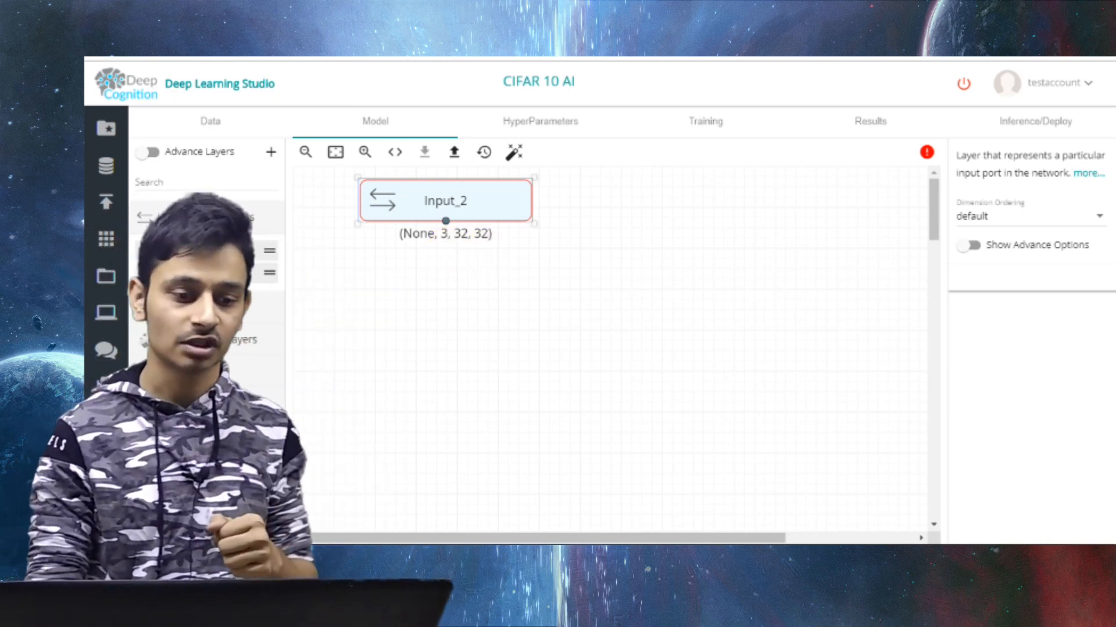
Add a Convolution2D layer below the Input layer and connect the two
left_click(218, 294)
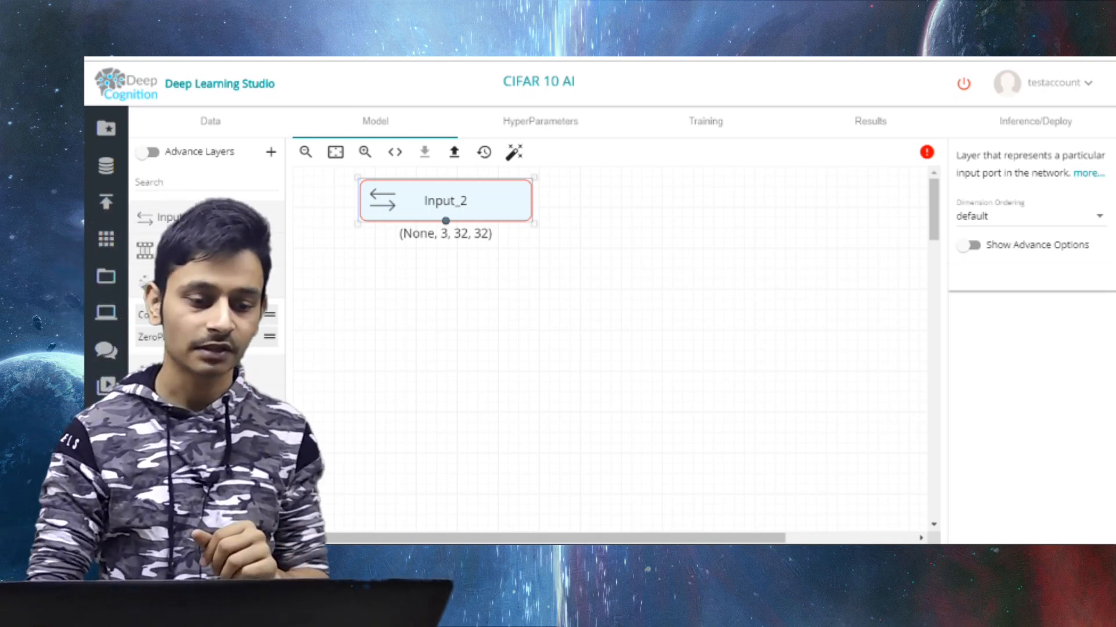
scroll(203, 261, "down", 2)
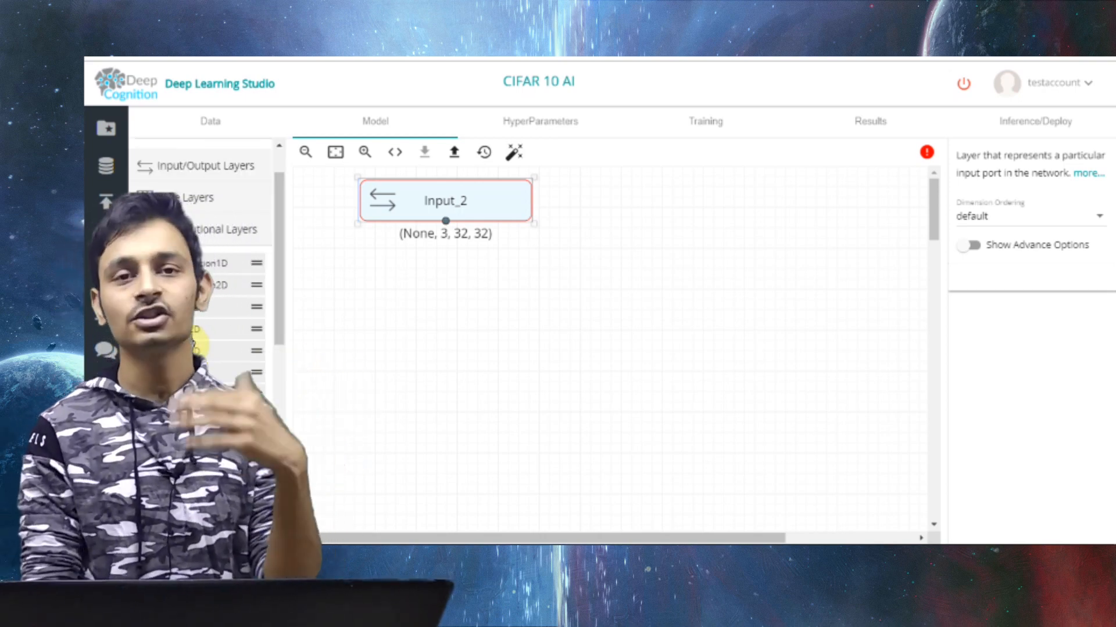
mouse_move(180, 353)
left_mouse_down()
mouse_move(451, 297)
mouse_move(451, 308)
left_mouse_up()
left_click_drag(445, 220, 452, 285)
Configure the convolution layer with 3 filter rows, 64 filters, 3 filter columns and relu activation
left_click(982, 233)
type("3")
key("Tab")
type("3")
key("Tab")
left_click(997, 269)
key("BackSpace")
type("64")
key("Tab")
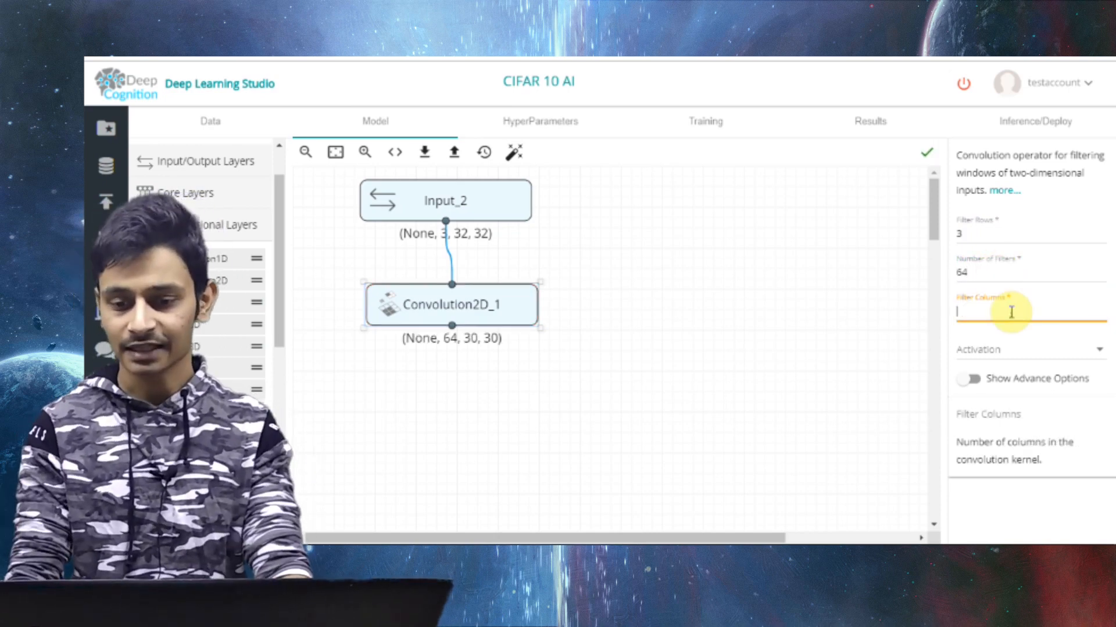
left_click(994, 351)
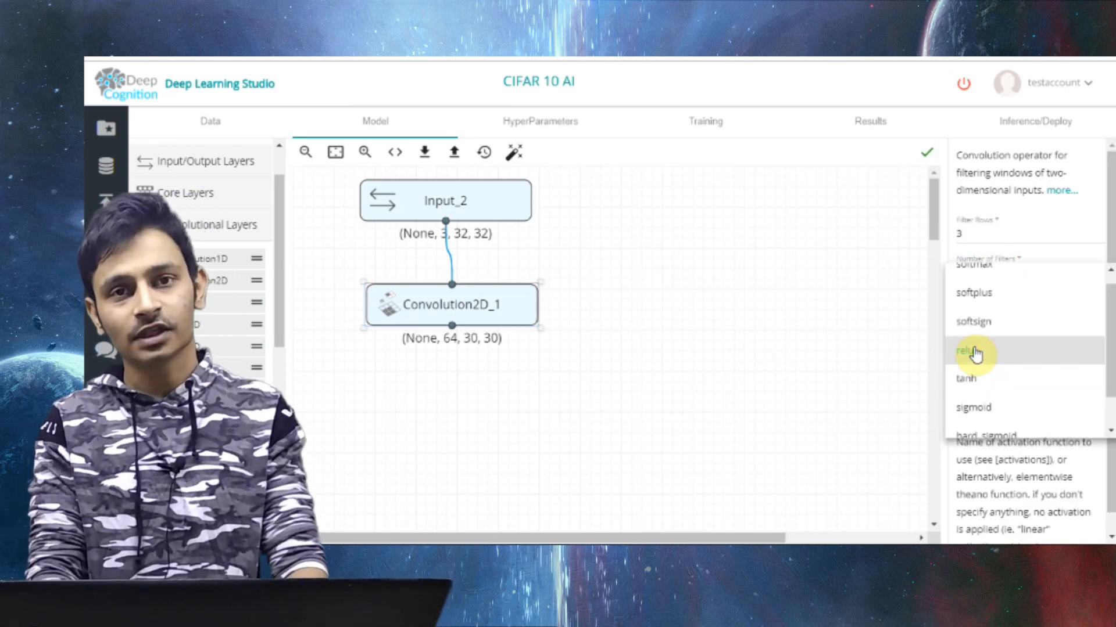
left_click(994, 363)
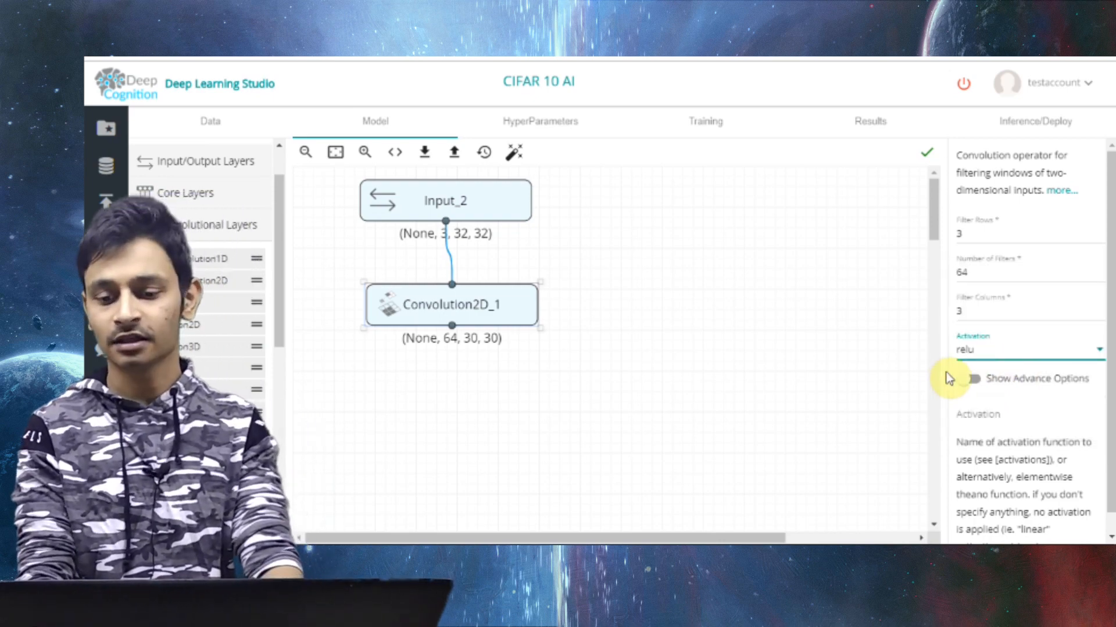
Duplicate the Convolution2D layer below the first one and connect it to the first layer's output
left_click_drag(458, 311, 451, 360)
key("ctrl+v")
left_click_drag(446, 310, 451, 342)
left_click(487, 351)
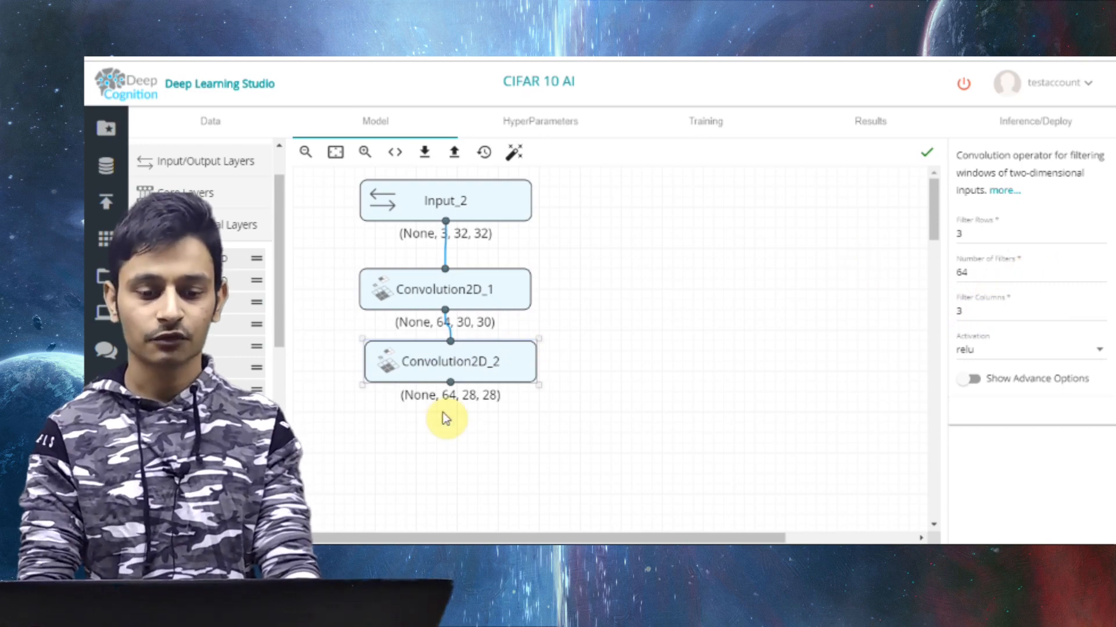
Set the border mode to same for both convolution layers
scroll(447, 418, "down", 1)
left_click(498, 273)
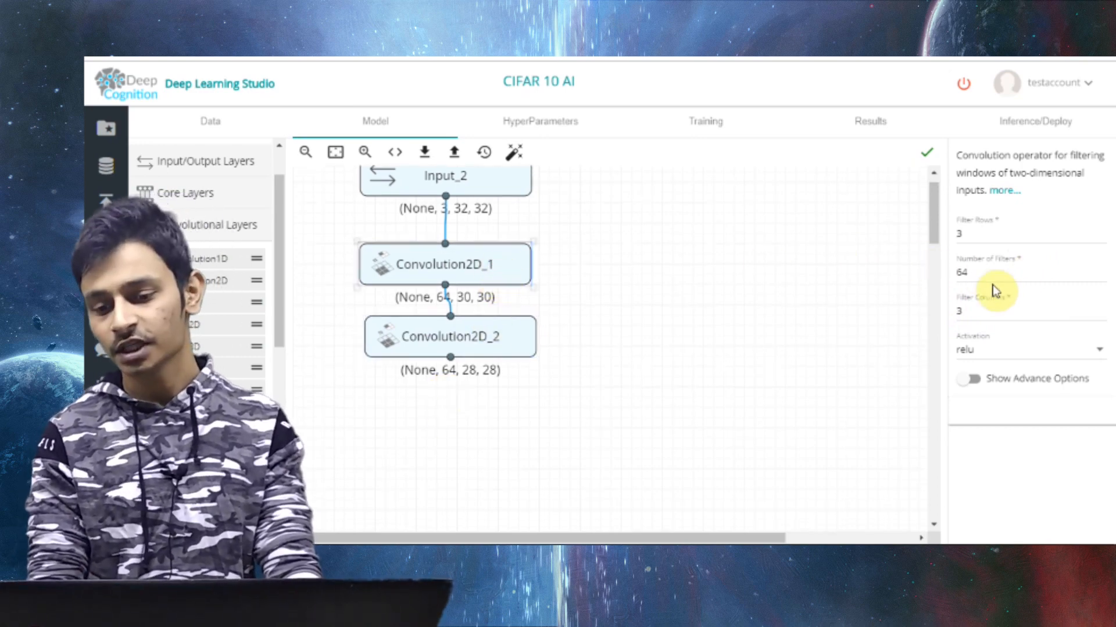
left_click(967, 380)
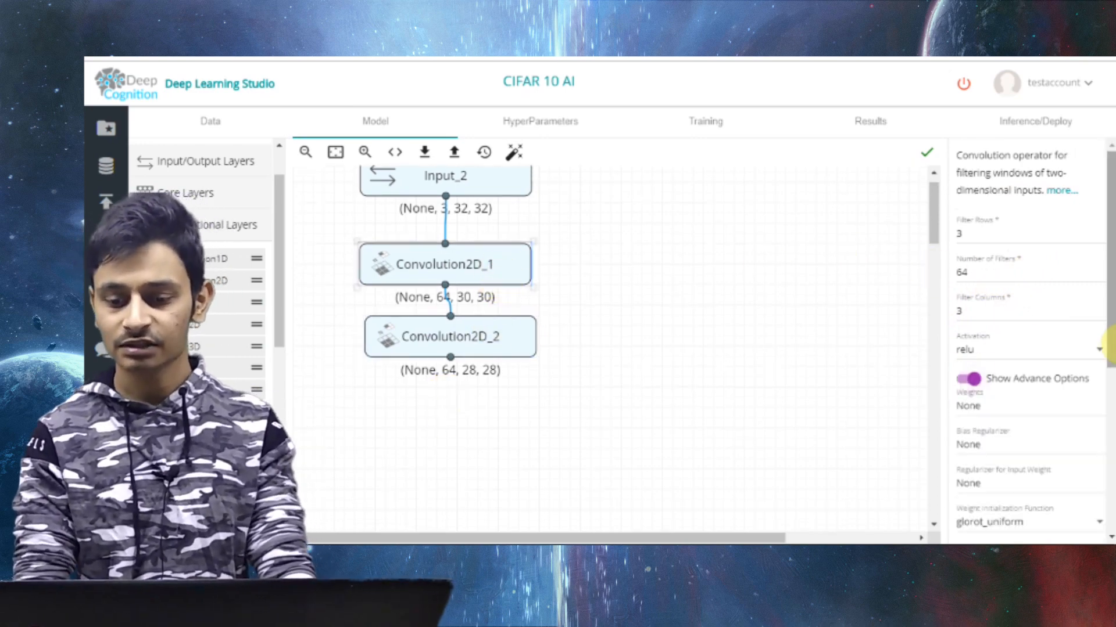
scroll(1031, 430, "down", 3)
left_click(991, 503)
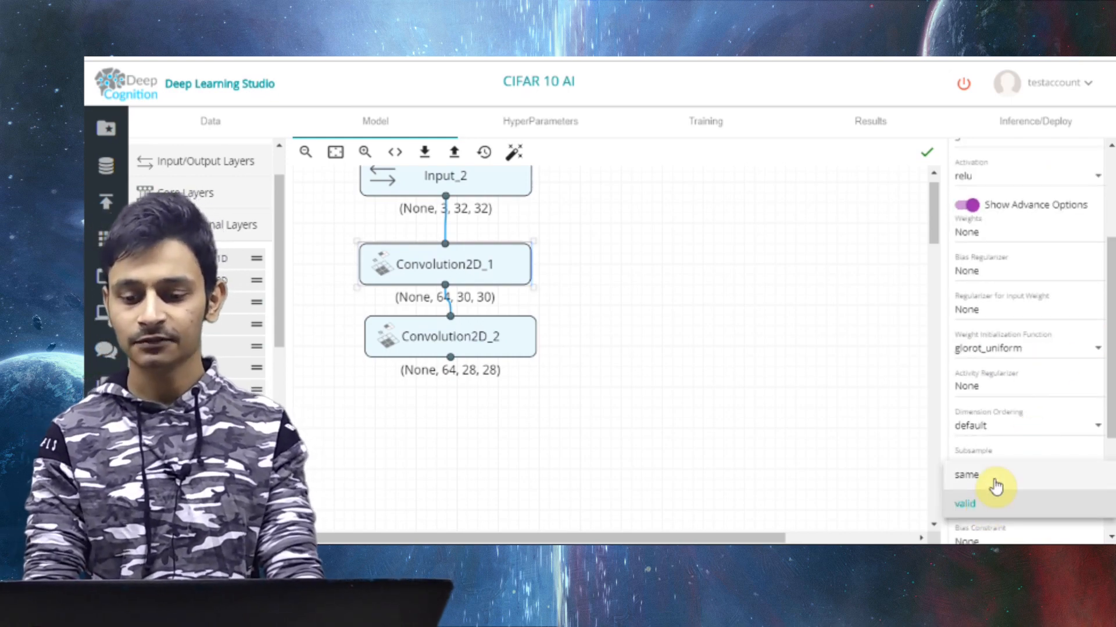
left_click(993, 479)
left_click(459, 337)
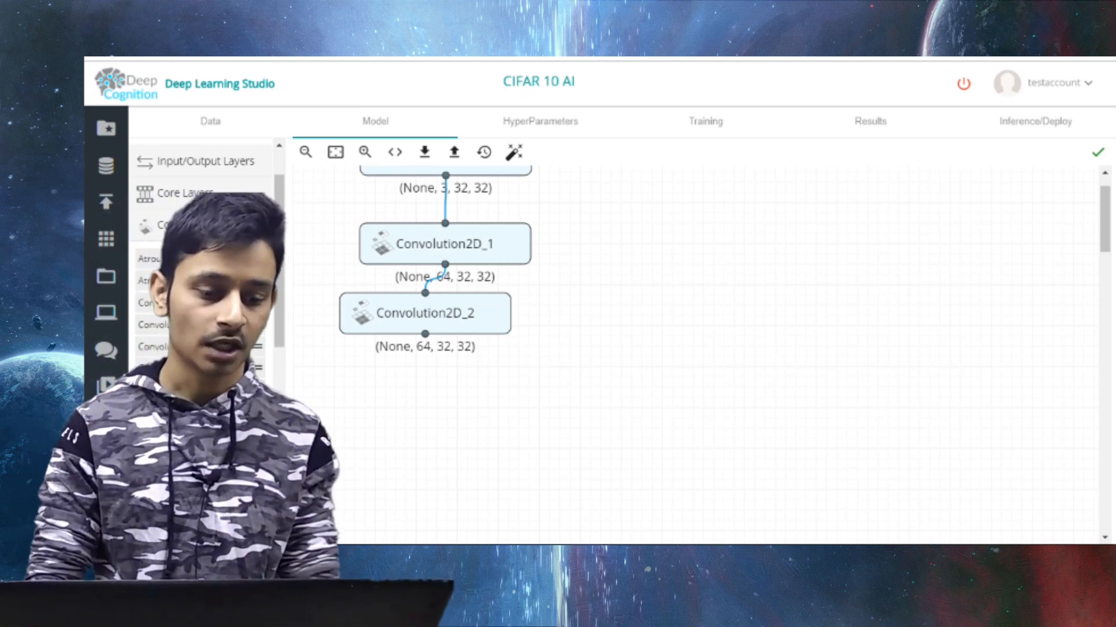
Show the advanced layers, then add a MaxPooling2D layer connected to the second convolution layer's output
scroll(209, 261, "down", 3)
scroll(201, 261, "up", 3)
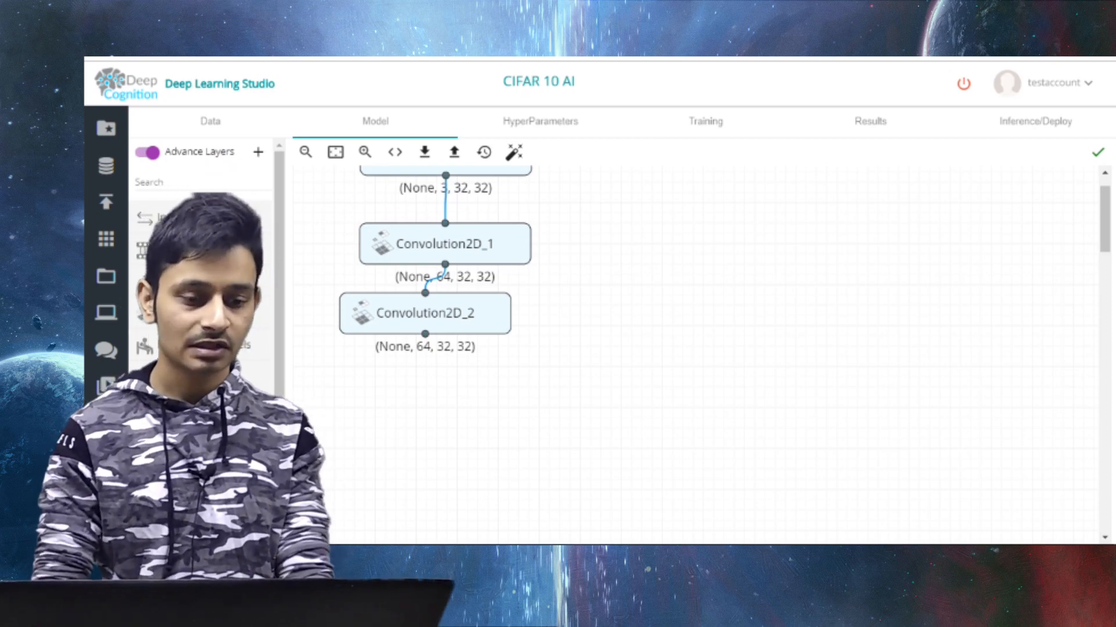
scroll(203, 262, "down", 1)
scroll(203, 262, "down", 2)
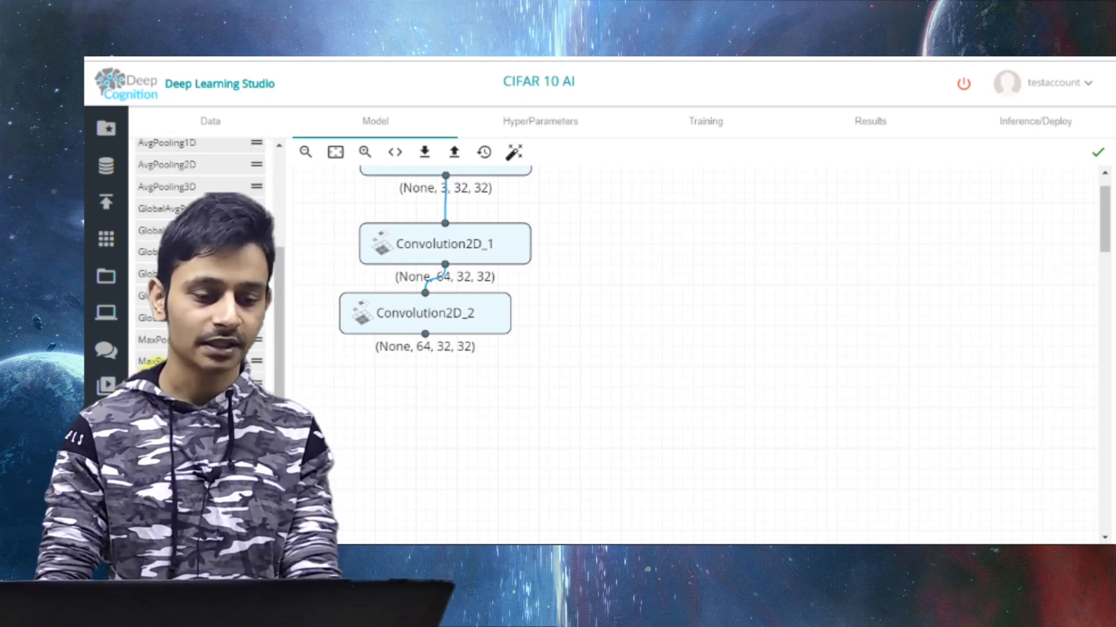
left_click_drag(162, 361, 503, 392)
mouse_move(424, 334)
left_mouse_down()
mouse_move(497, 357)
mouse_move(519, 382)
left_mouse_up()
left_click(518, 378)
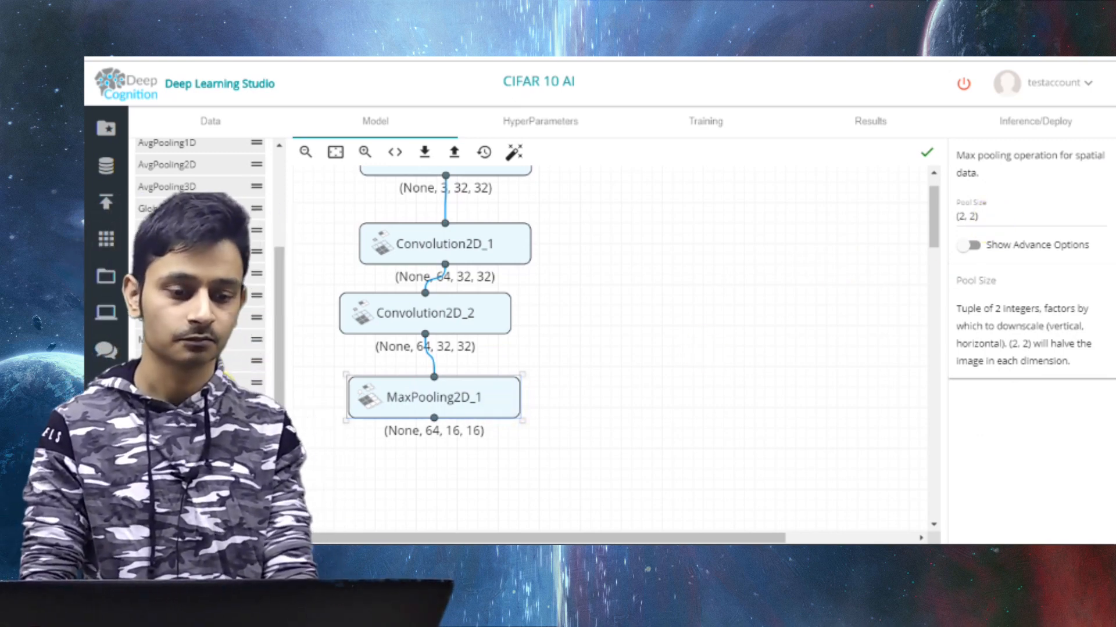
Find the Dropout layer and add it after MaxPooling2D with a fraction to drop of 0.25
scroll(224, 365, "up", 5)
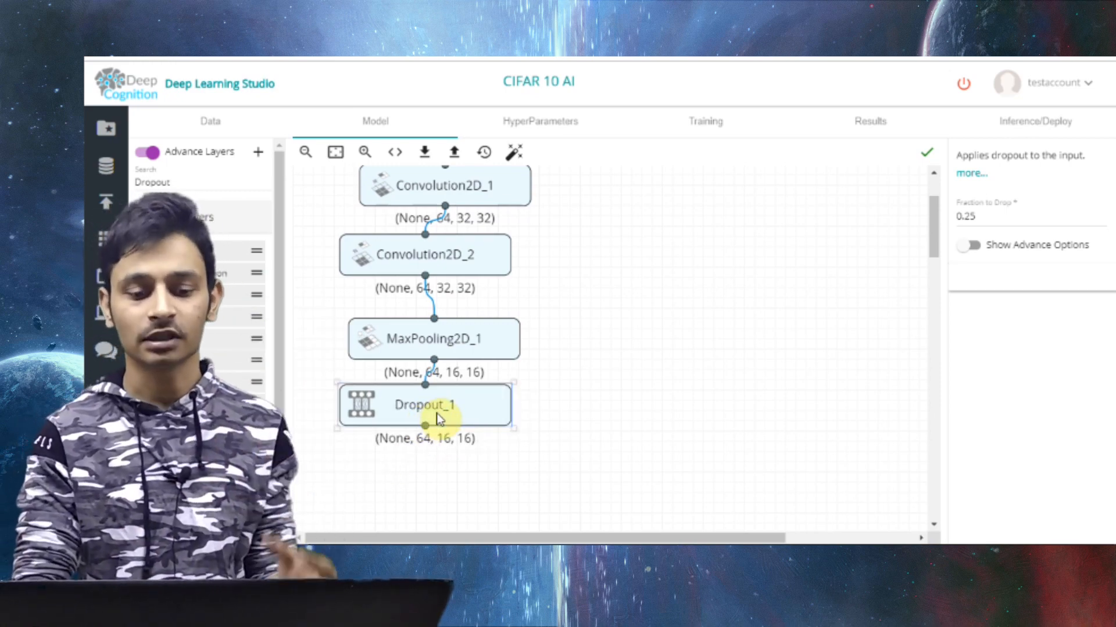
scroll(581, 401, "down", 1)
scroll(465, 273, "up", 2)
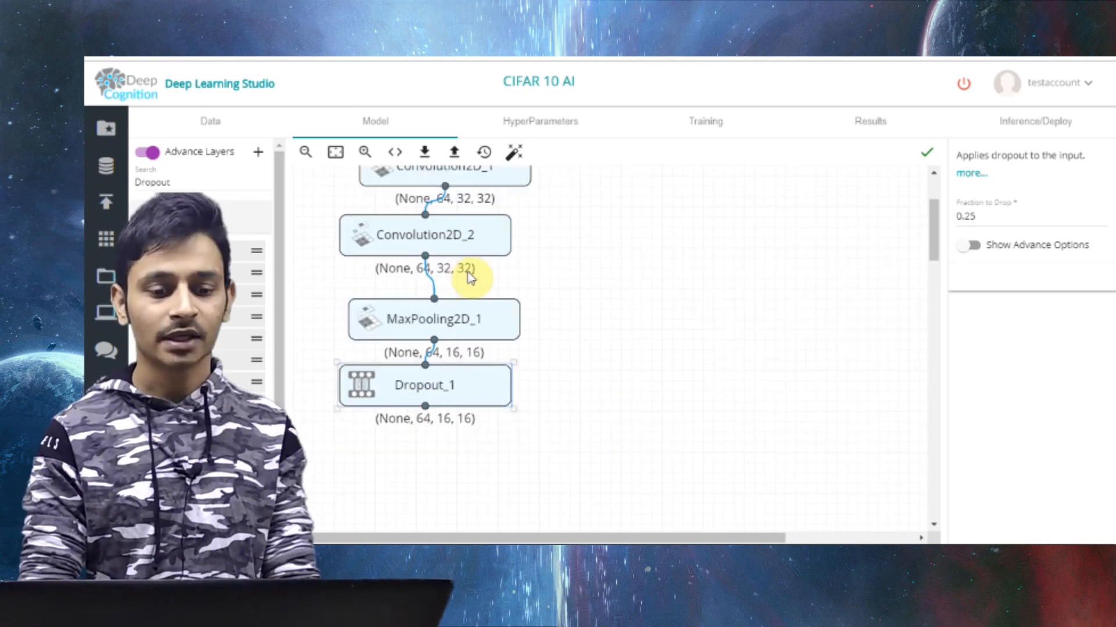
Duplicate the second convolution layer below the Dropout layer and connect it to the Dropout output
left_click(475, 244)
key("ctrl+c")
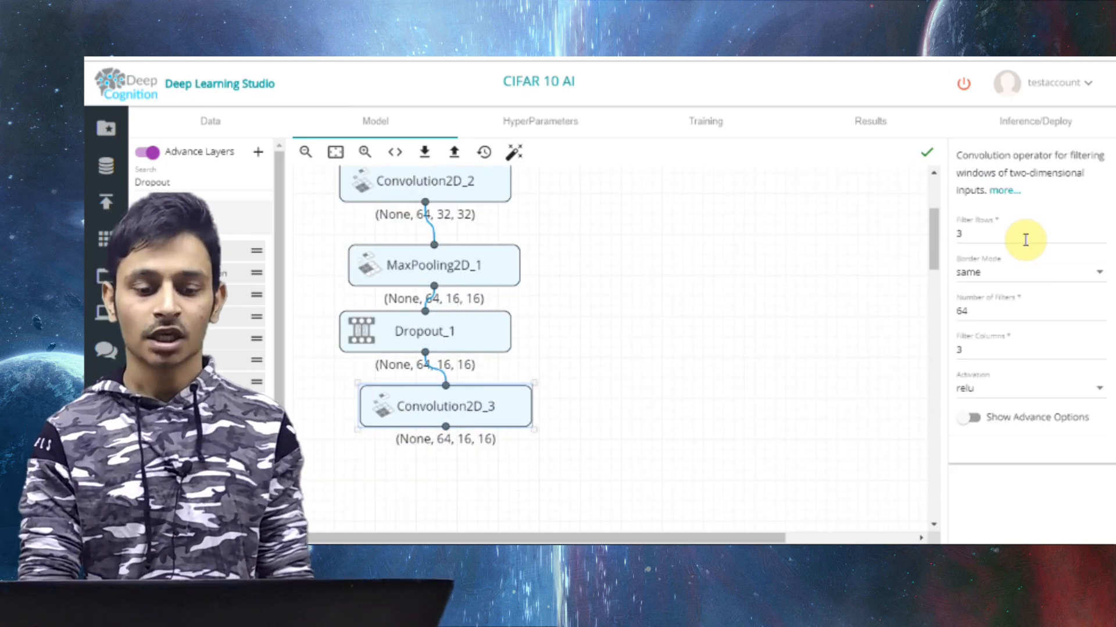
key("ctrl+v")
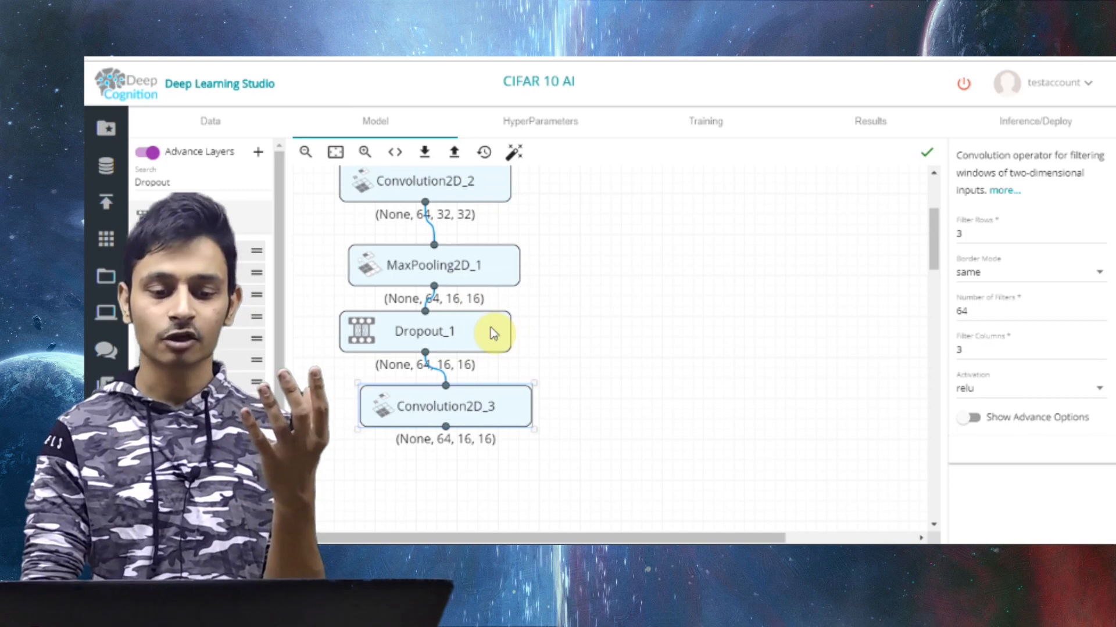
left_click(493, 333)
key("ctrl+c")
key("ctrl+v")
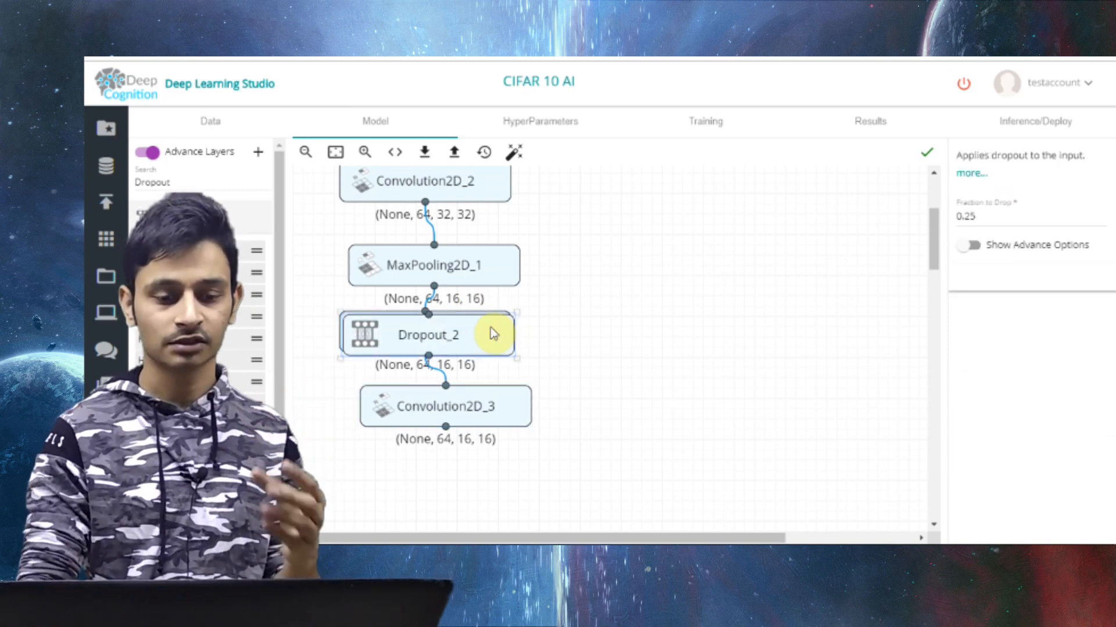
key("Delete")
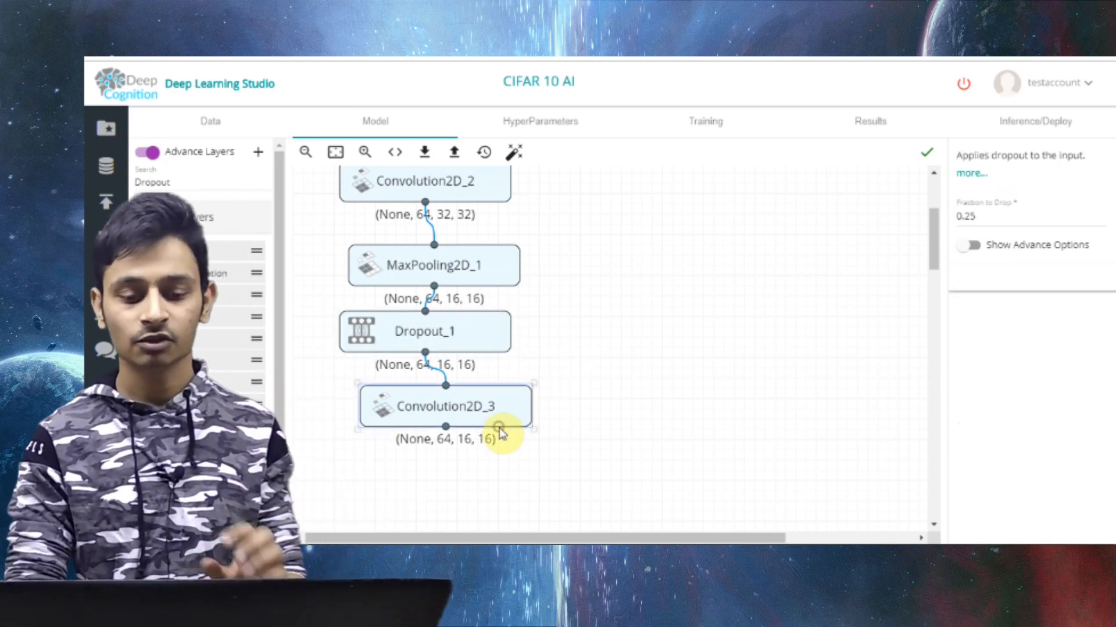
Set the number of filters of the third convolution layer to 128
left_click(497, 425)
left_click(981, 310)
key("BackSpace")
type("128")
left_click(746, 423)
scroll(747, 423, "down", 2)
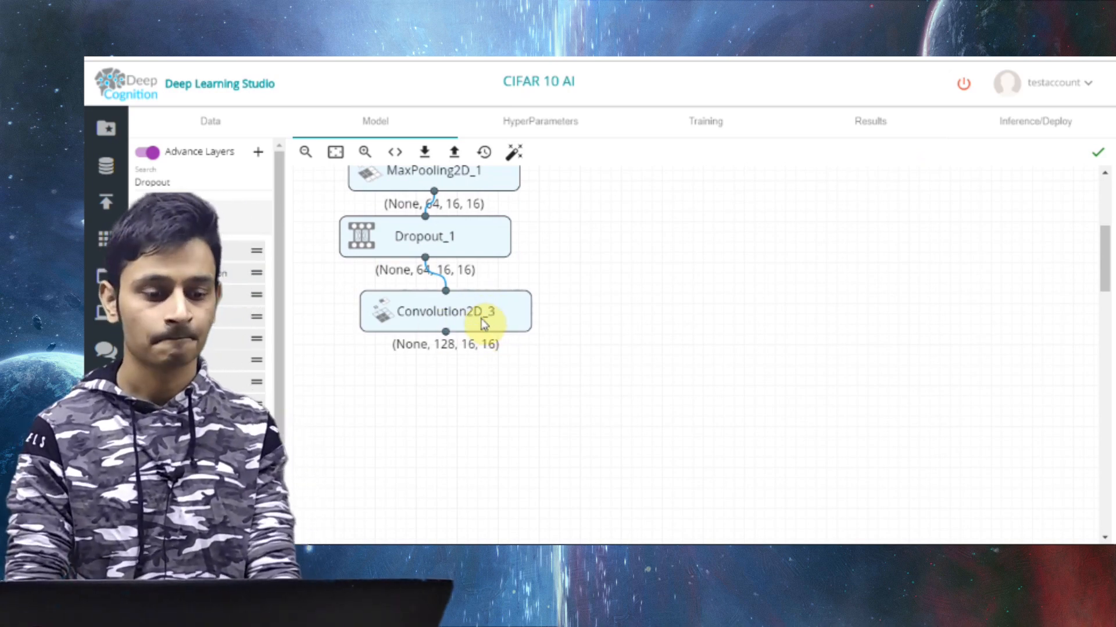
Add a MaxPooling2D layer after the third convolution layer and connect a Flatten layer below it
scroll(198, 192, "down", 1)
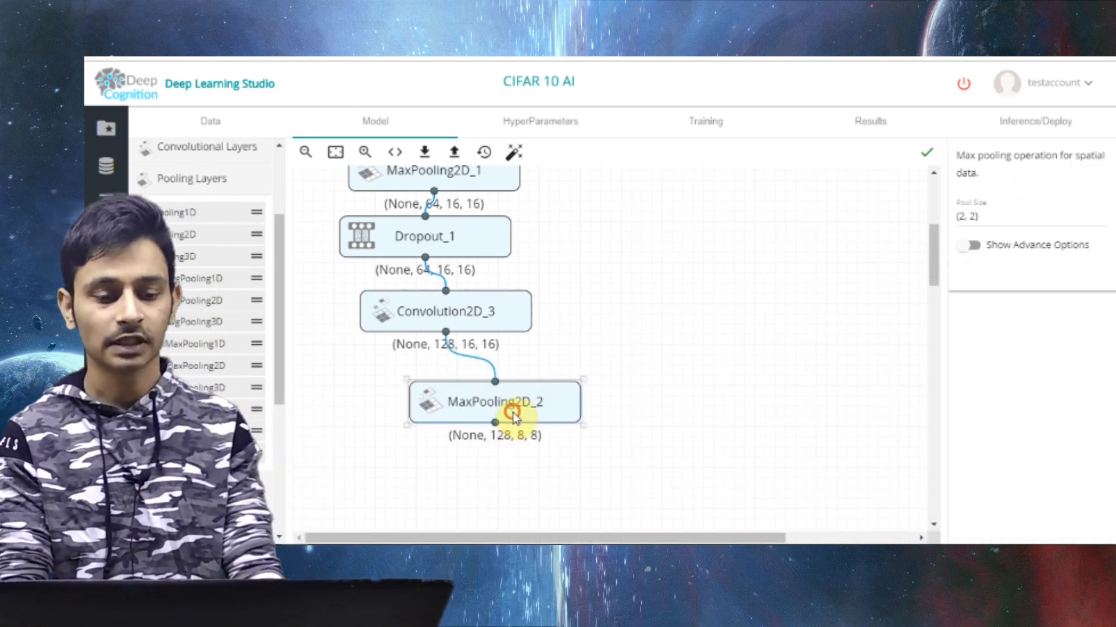
scroll(681, 349, "down", 3)
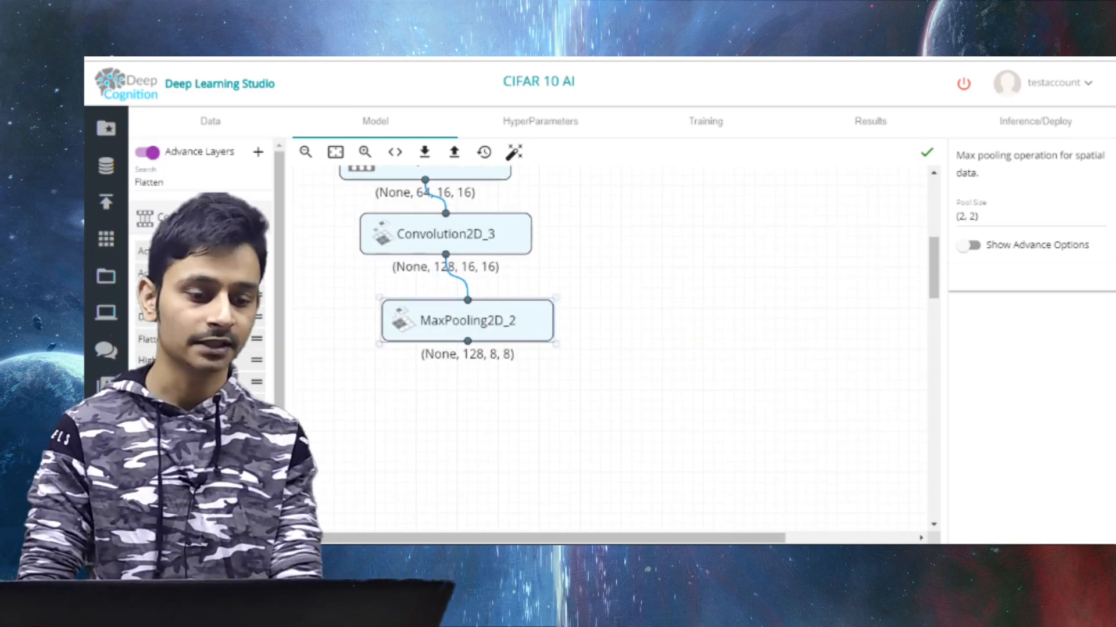
left_click_drag(233, 251, 501, 399)
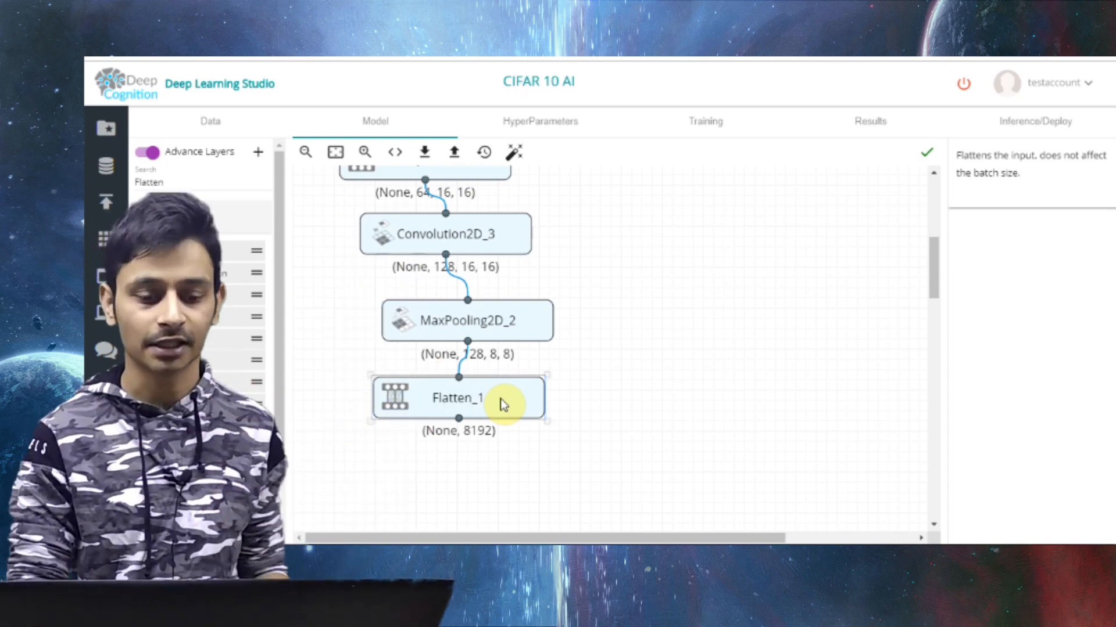
Find the Dense layer, add it below the Flatten layer and connect it to the Flatten output
scroll(590, 382, "down", 2)
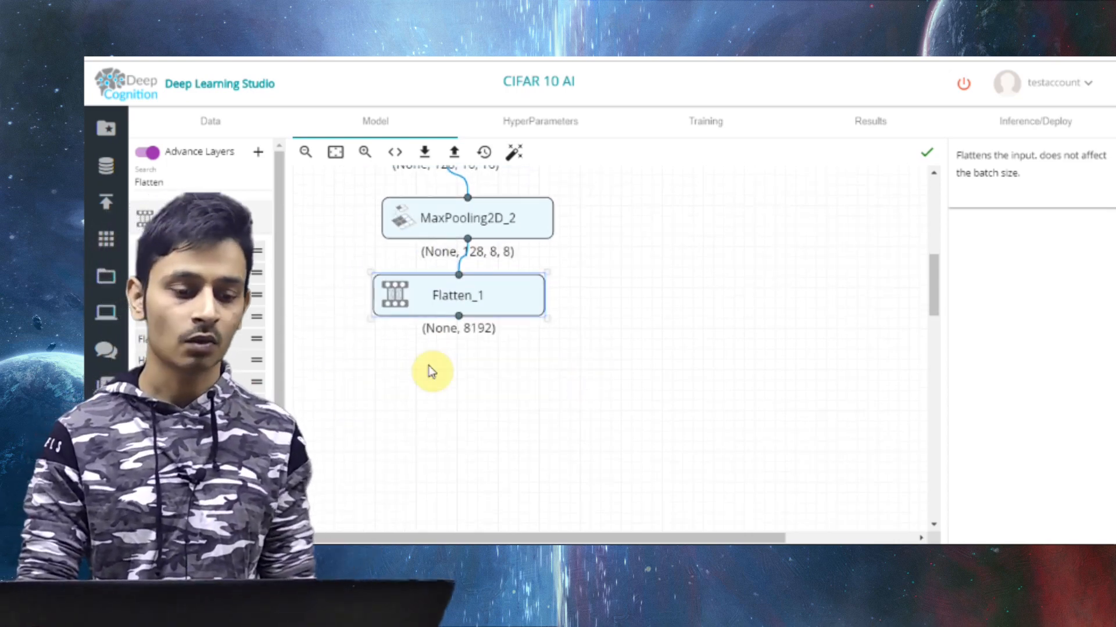
left_click(218, 183)
type("D")
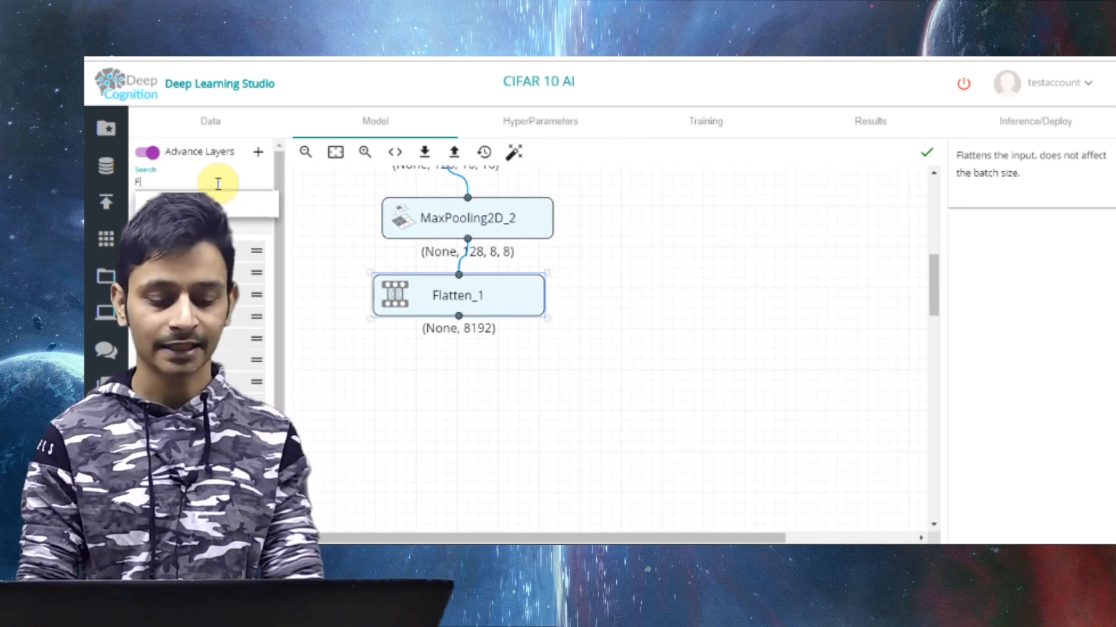
type("ense")
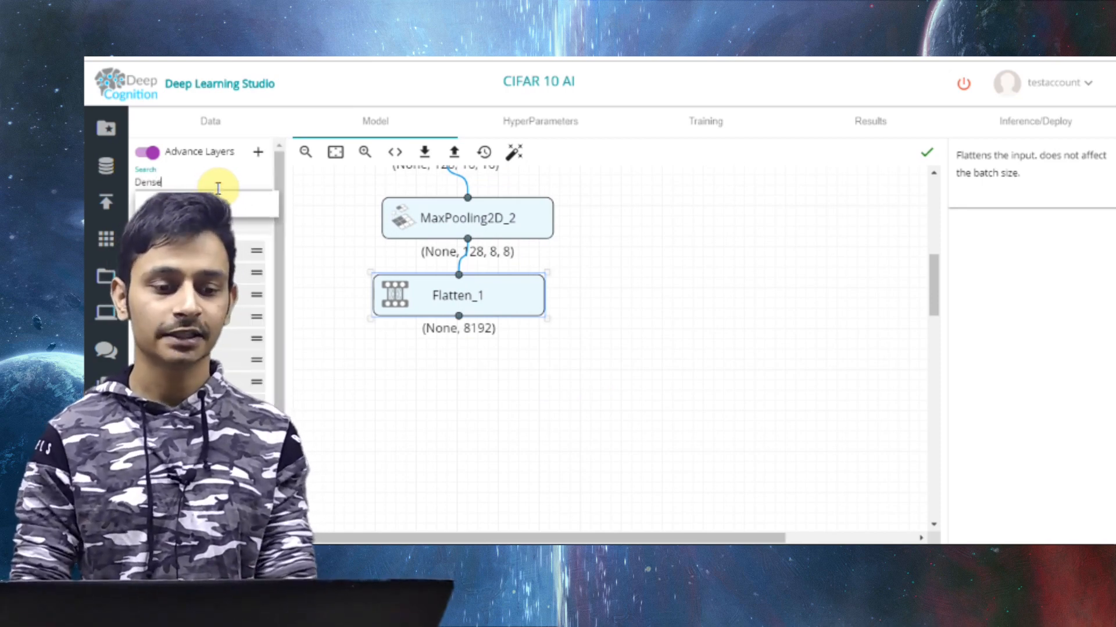
left_click_drag(130, 351, 457, 369)
left_click_drag(459, 315, 467, 358)
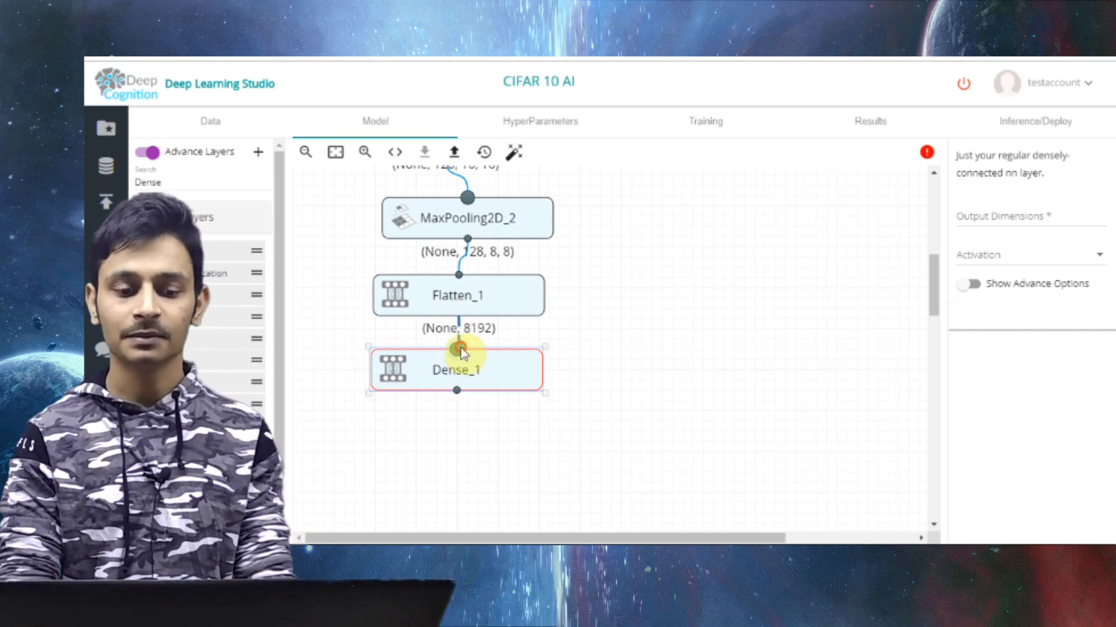
Set the output dimensions of the Dense layer to 512
left_click(989, 216)
type("512")
key("Tab")
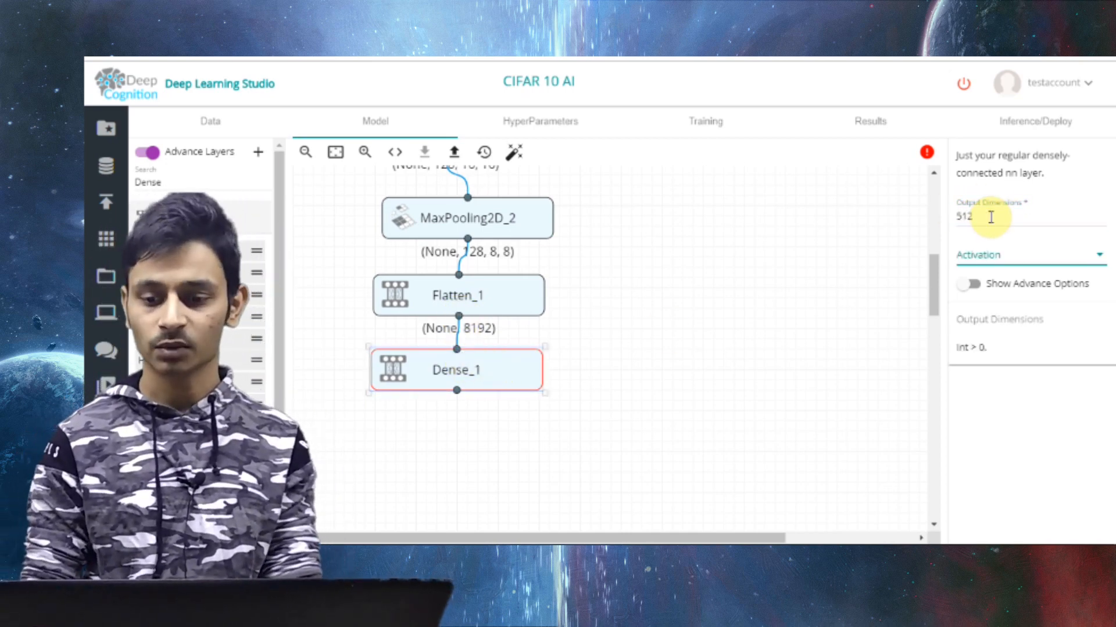
left_click(578, 436)
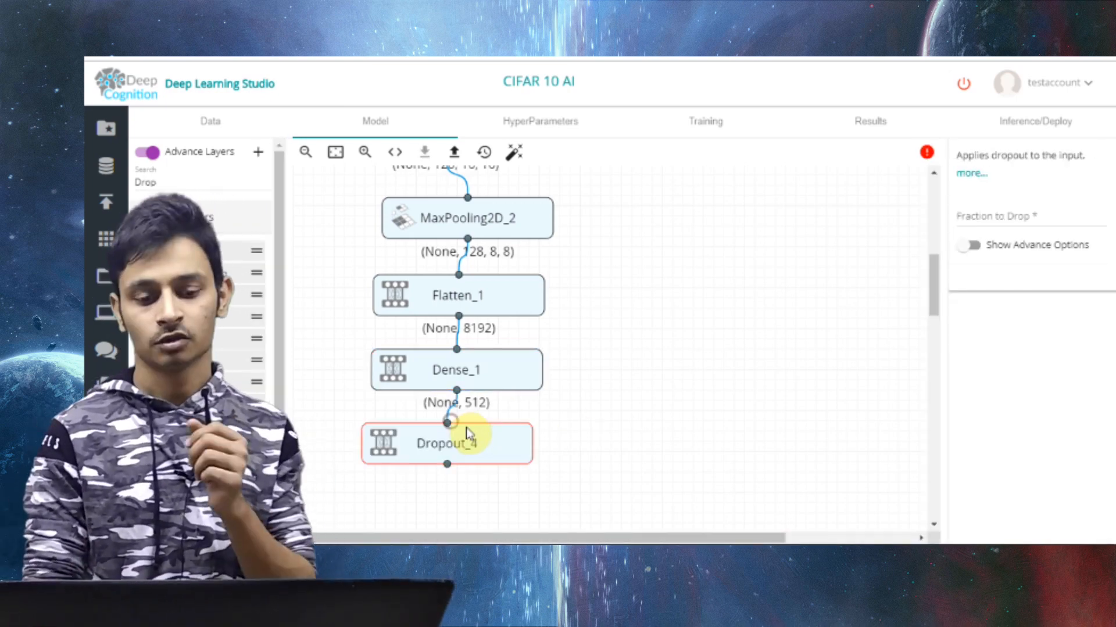
Add a Dropout layer connected to the Dense layer's output, with a fraction to drop of 0.25
left_click(471, 433)
left_click(978, 224)
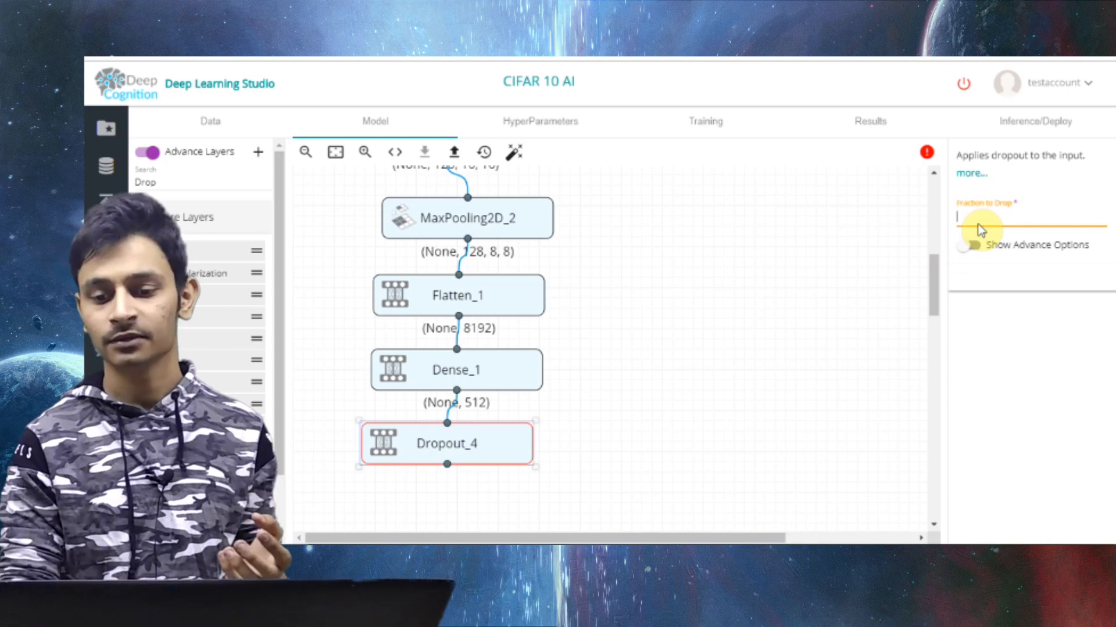
type("0.25")
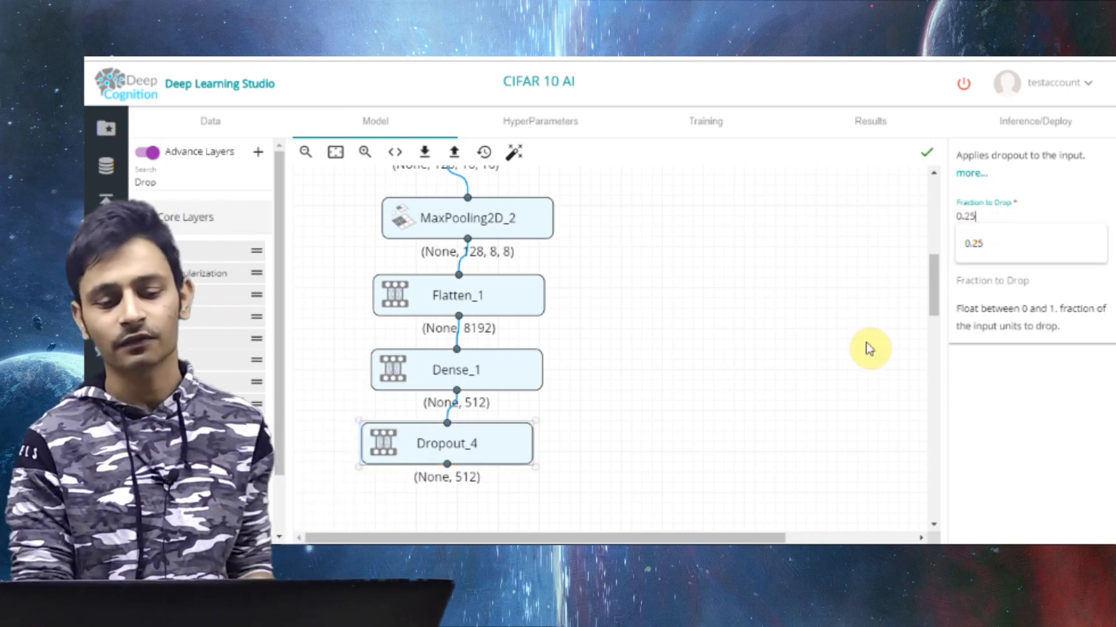
Review the assembled network from the first convolution layer through pooling down to the final Dropout layer
scroll(867, 347, "up", 10)
left_click(504, 287)
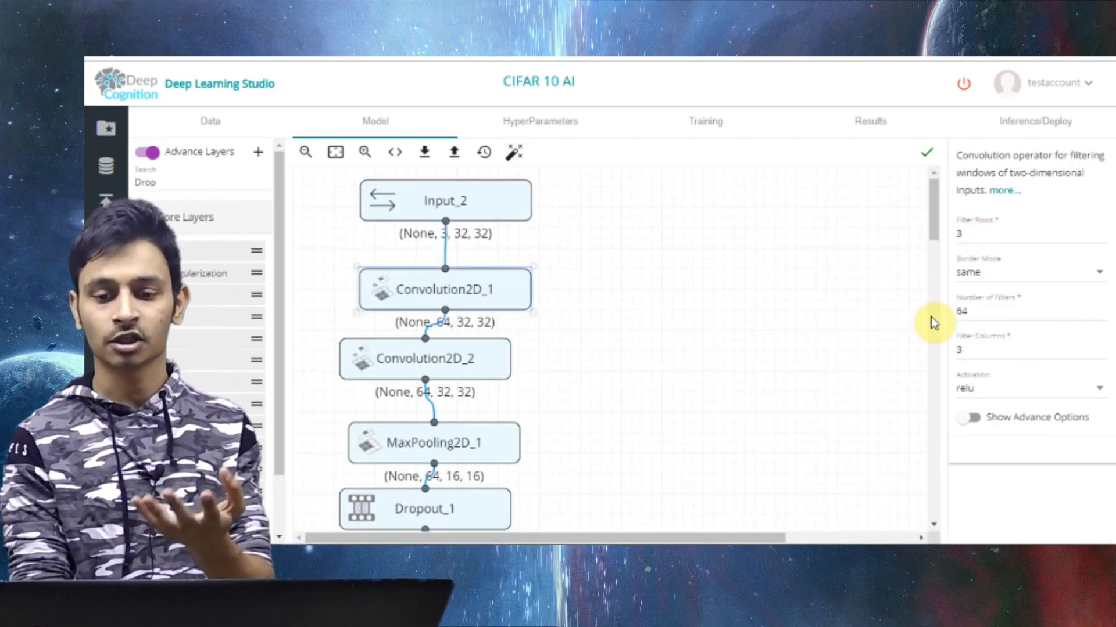
scroll(459, 320, "down", 2)
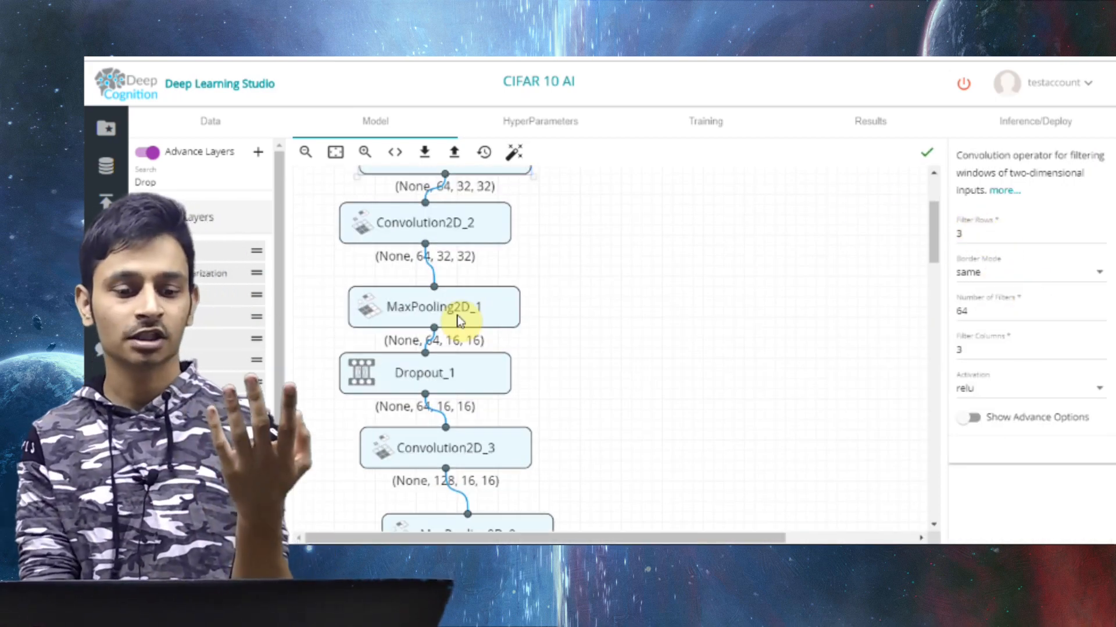
left_click(459, 321)
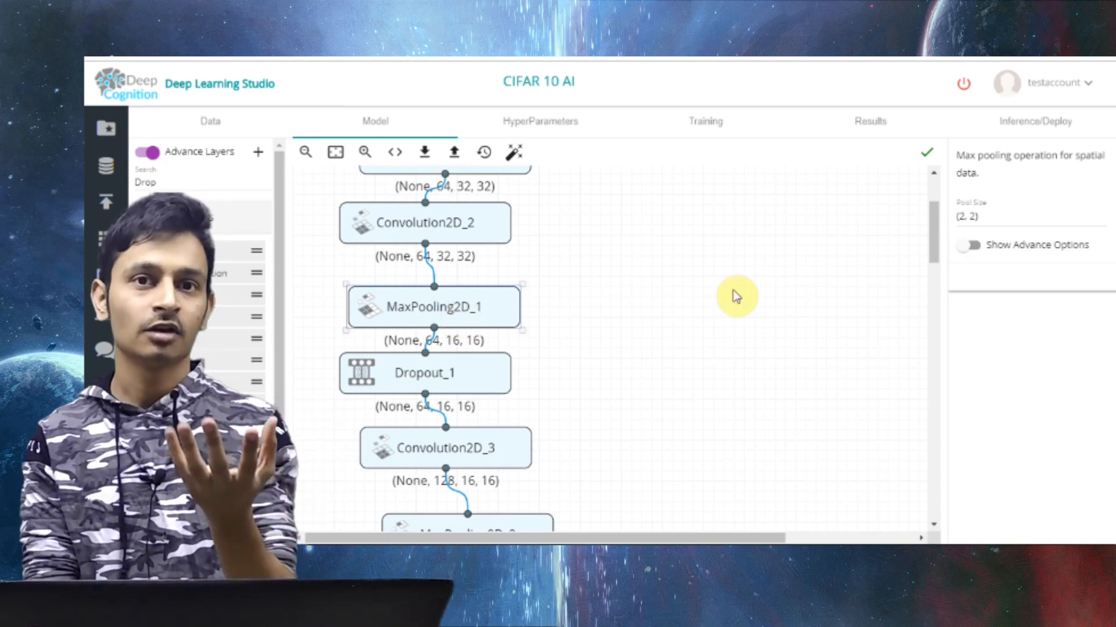
scroll(733, 291, "down", 6)
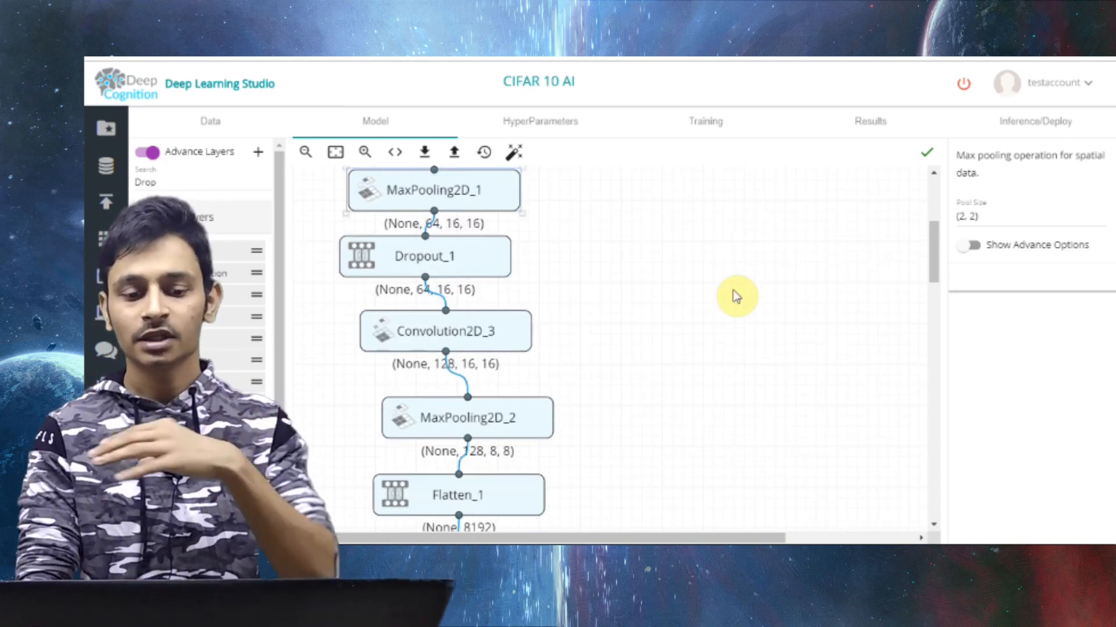
left_click(426, 312)
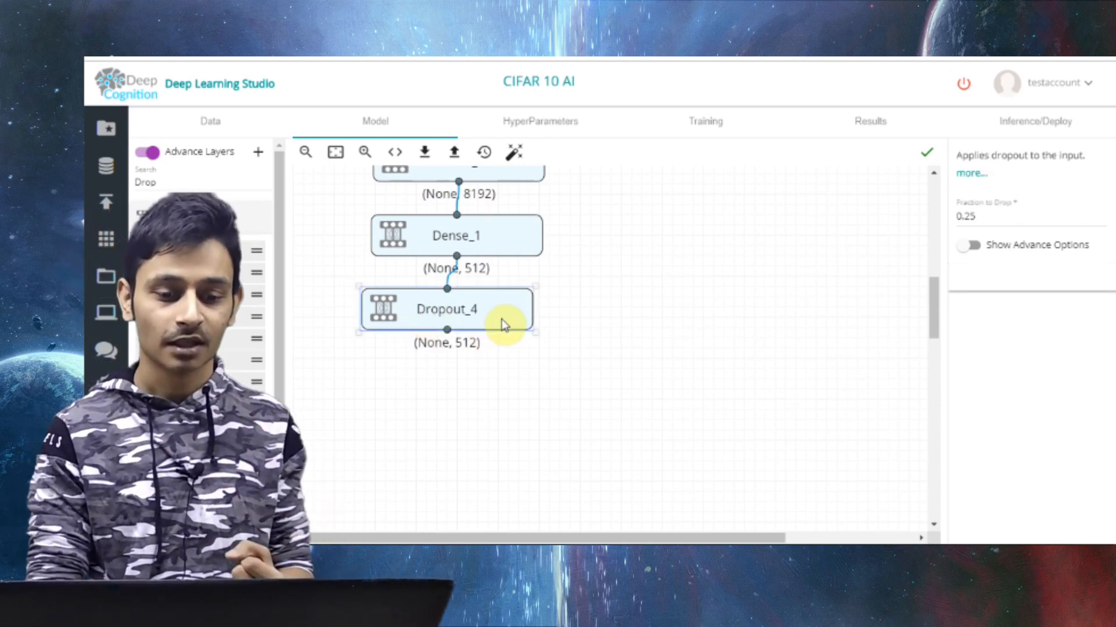
left_click(142, 220)
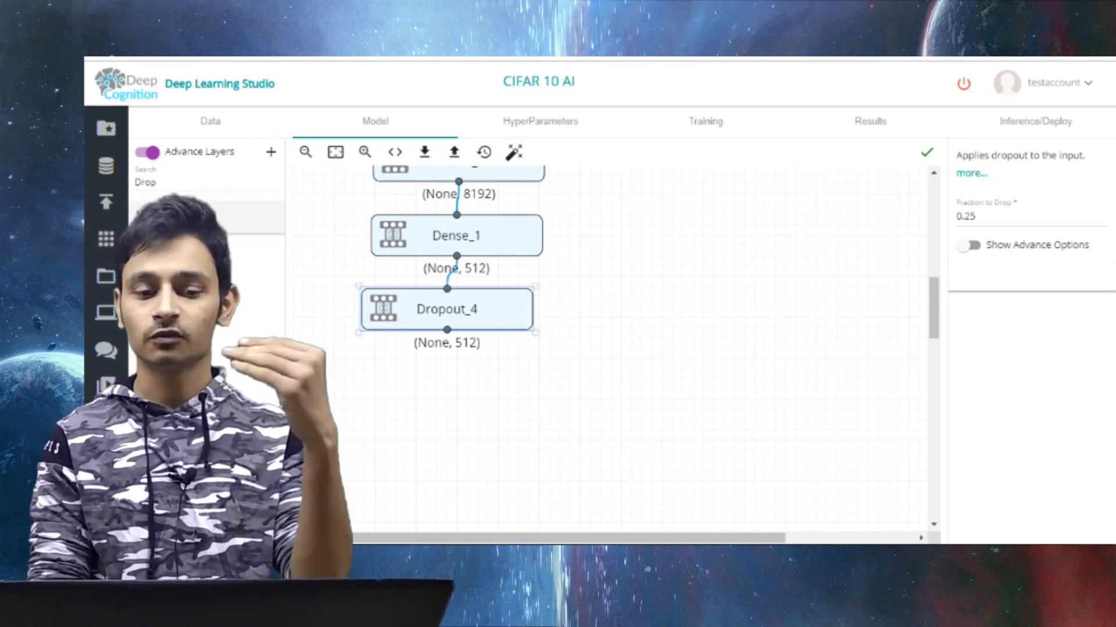
left_click(194, 218)
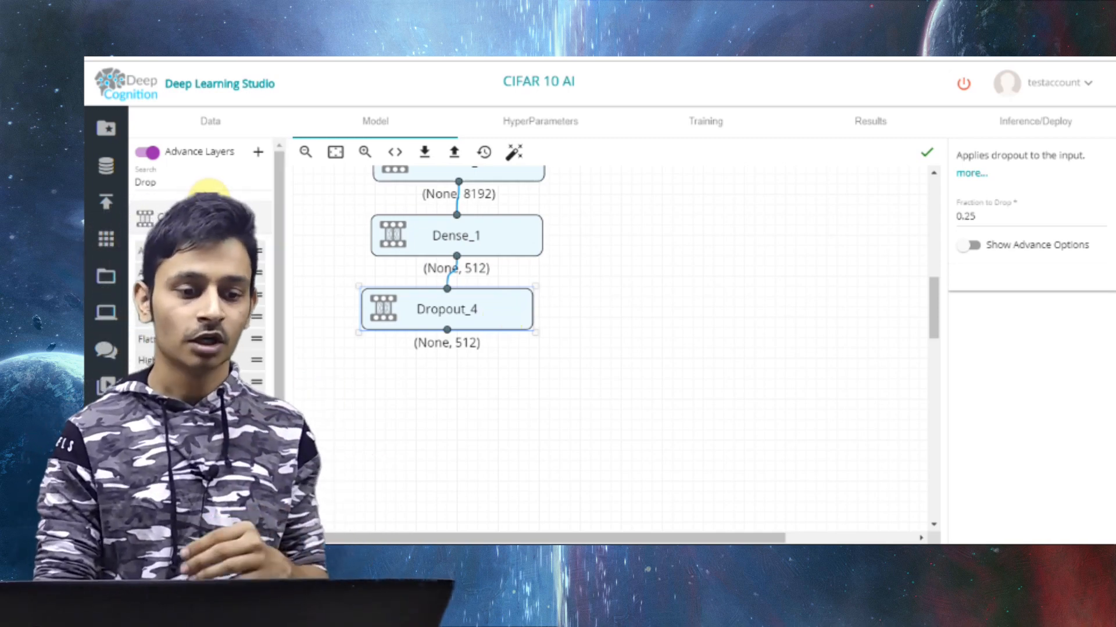
Find the Dense layer and add another one beside the layer column, connected to the last Dropout output
key("BackSpace")
type("ense")
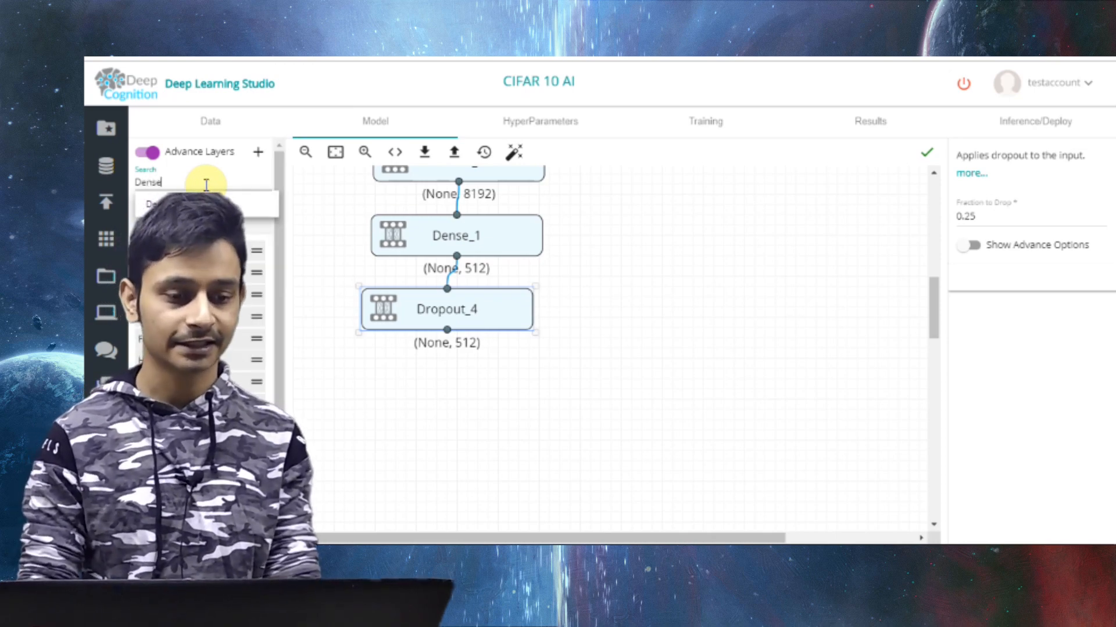
left_click_drag(154, 204, 722, 241)
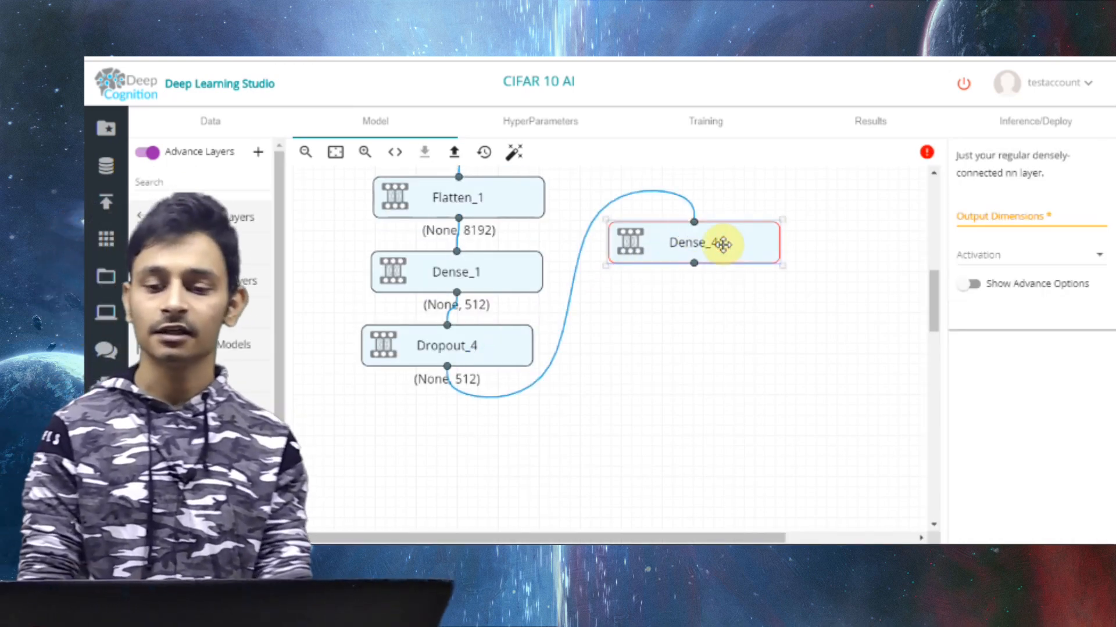
Set the new Dense layer's output dimensions to 10 and its activation to softmax
left_click(1054, 219)
type("10")
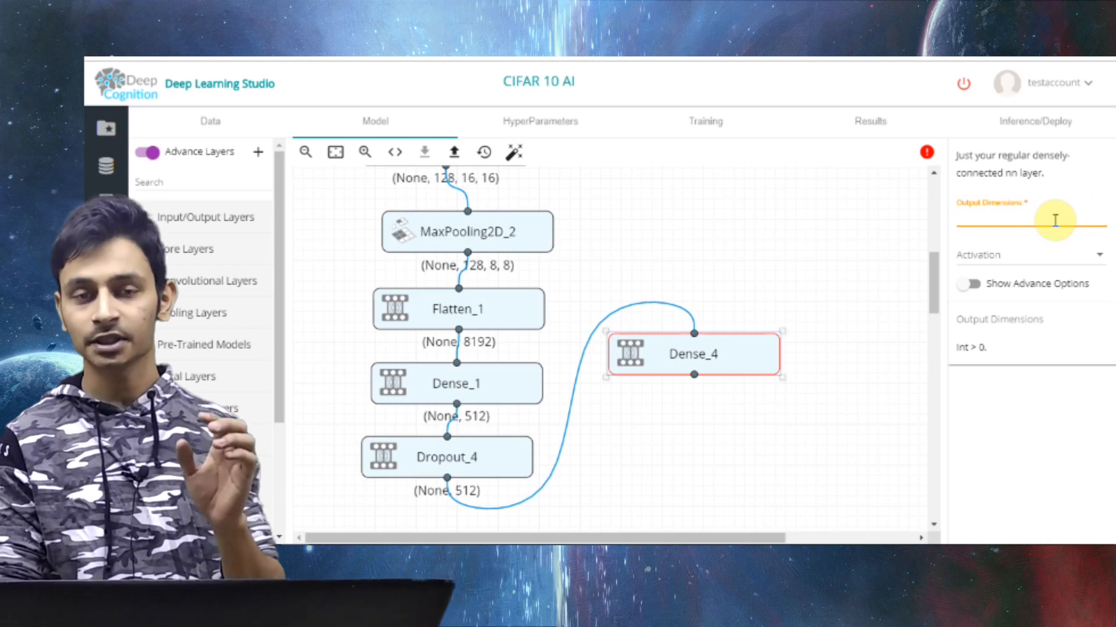
left_click(1028, 255)
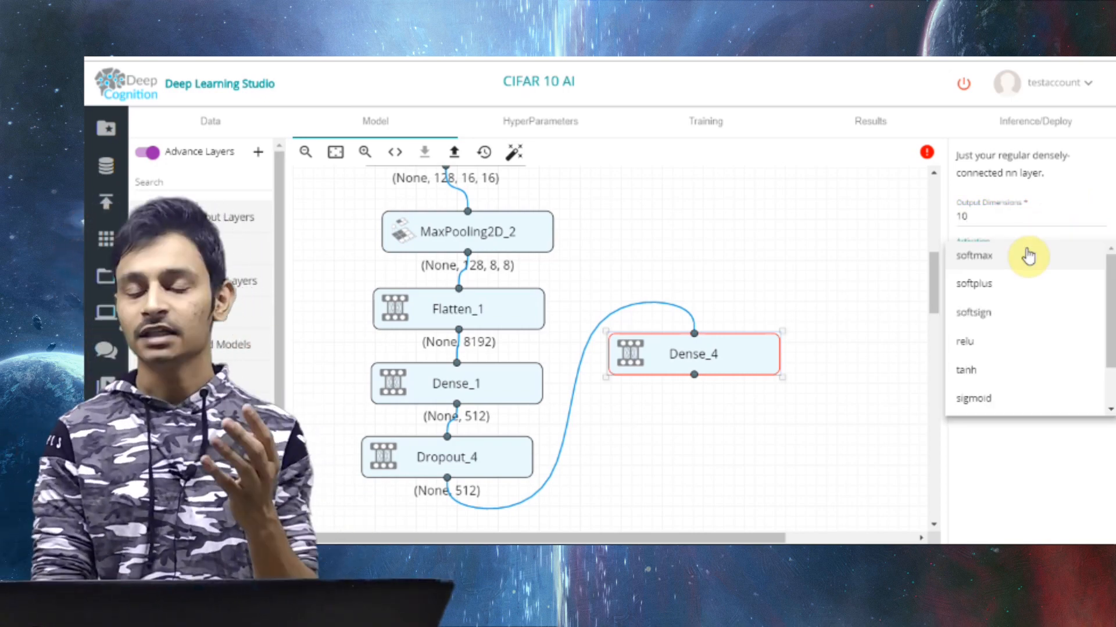
left_click(1027, 255)
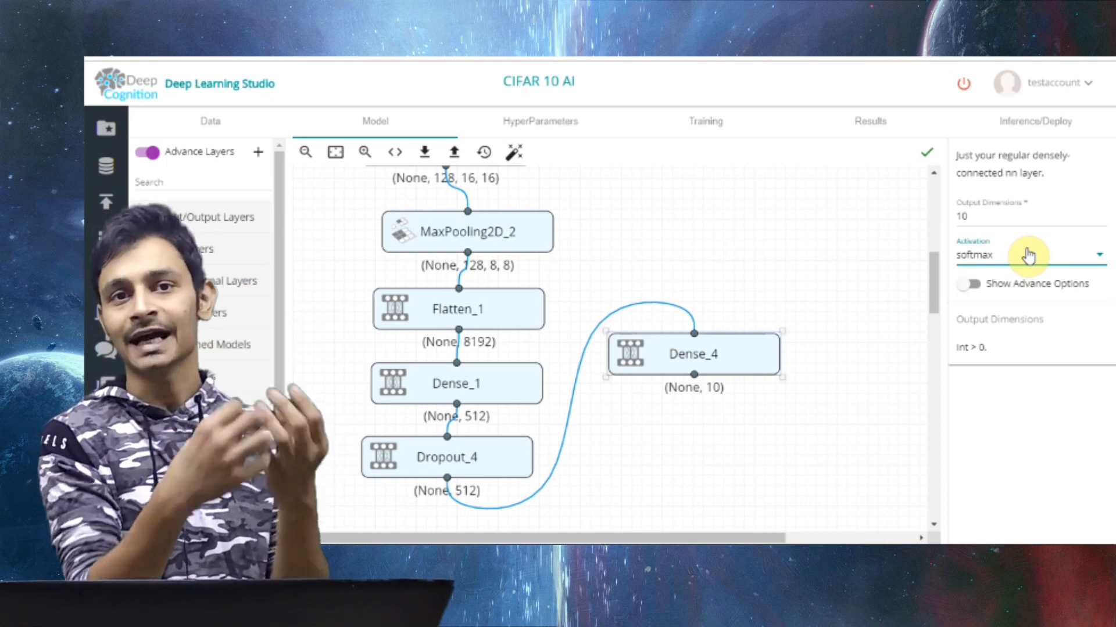
Add an Output layer below the softmax Dense layer and connect the Dense output to it
scroll(882, 327, "down", 1)
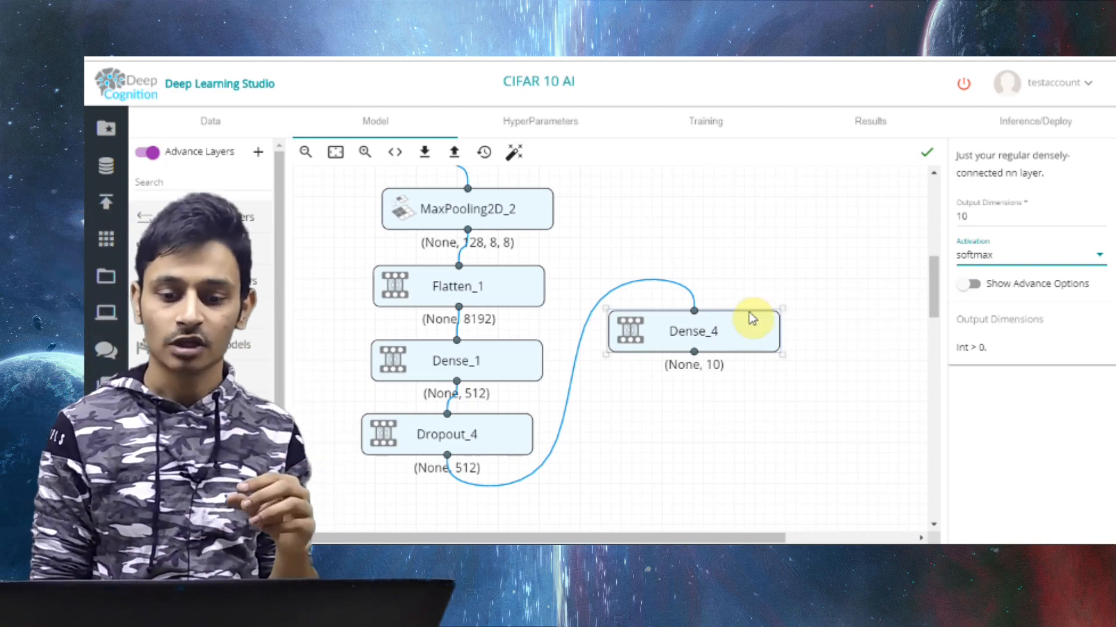
scroll(233, 395, "down", 2)
scroll(233, 395, "up", 2)
left_click(233, 217)
left_click_drag(233, 273, 692, 429)
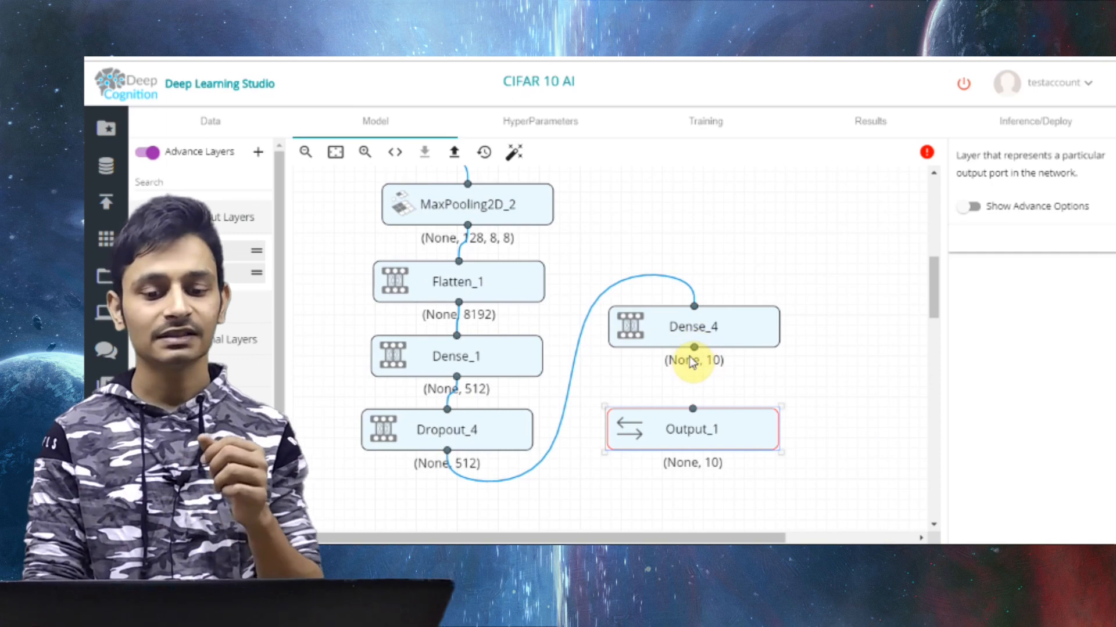
left_click(695, 351)
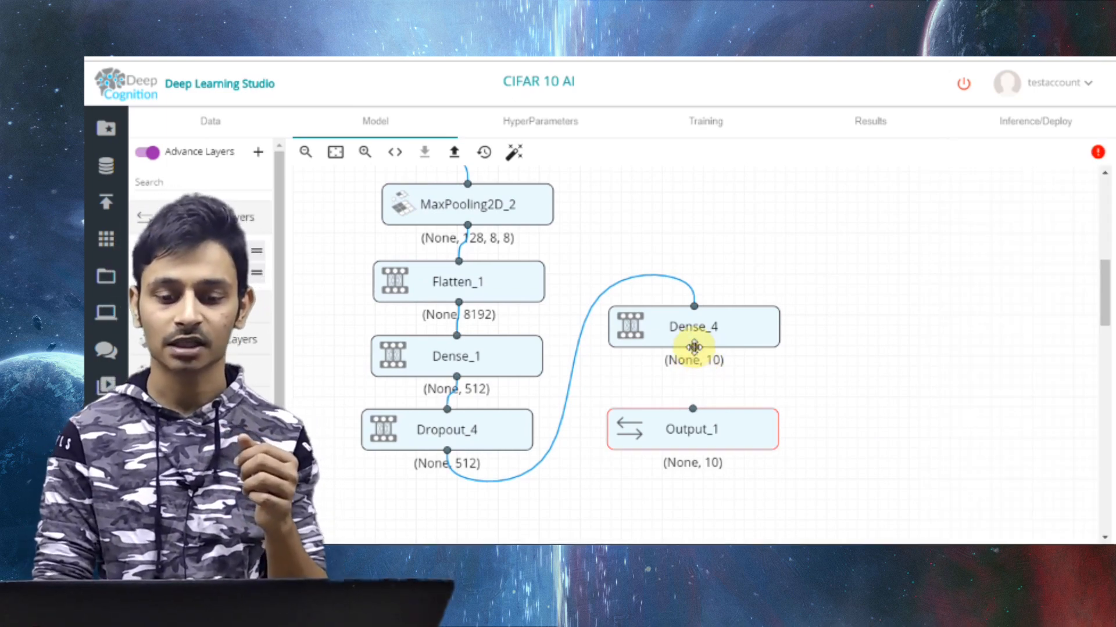
left_click_drag(693, 350, 695, 409)
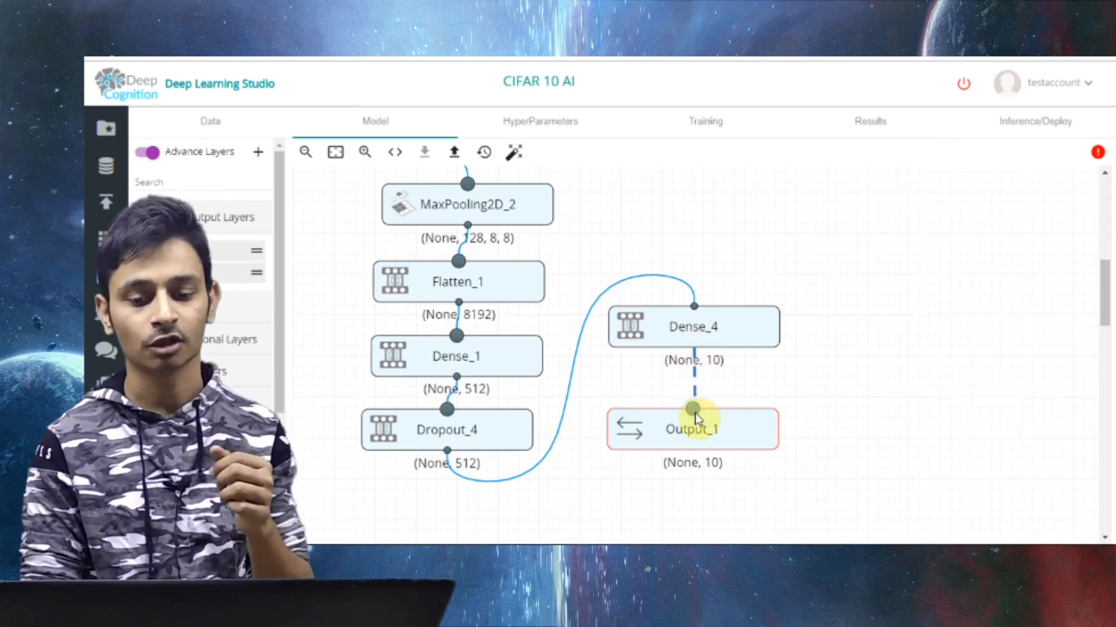
left_click(738, 433)
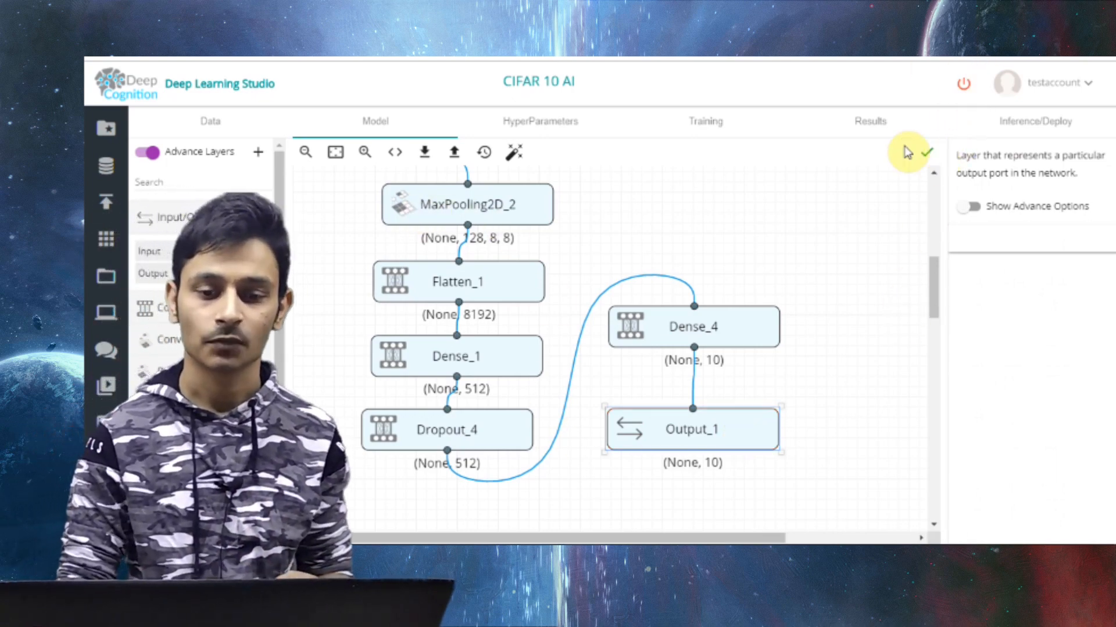
In the hyperparameters, set the loss function to categorical_crossentropy and the optimizer to Adadelta
left_click(550, 135)
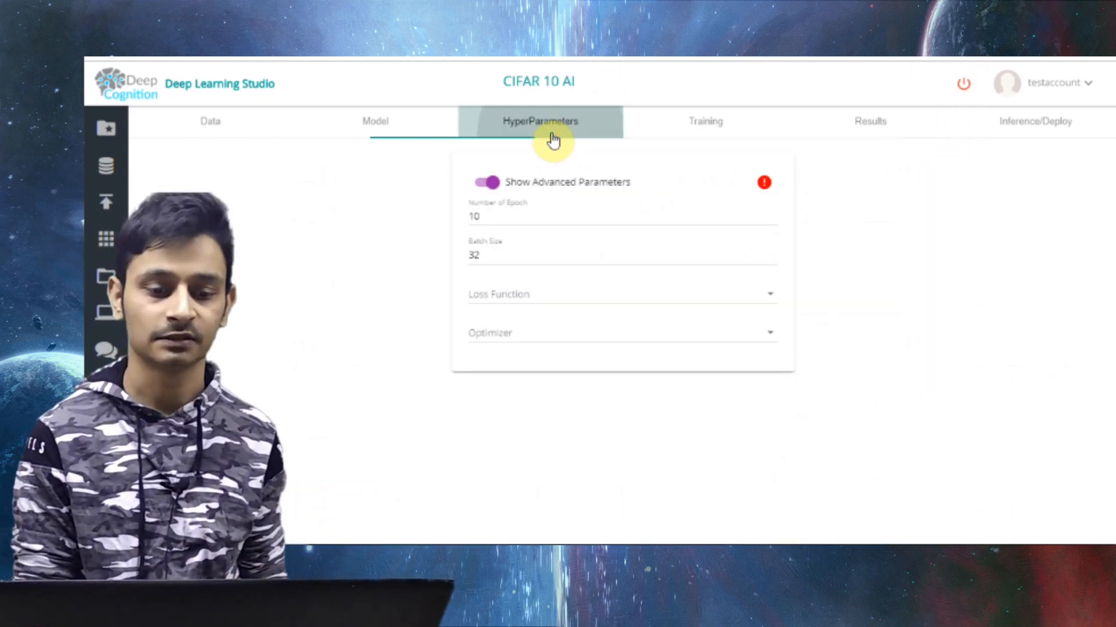
left_click(603, 219)
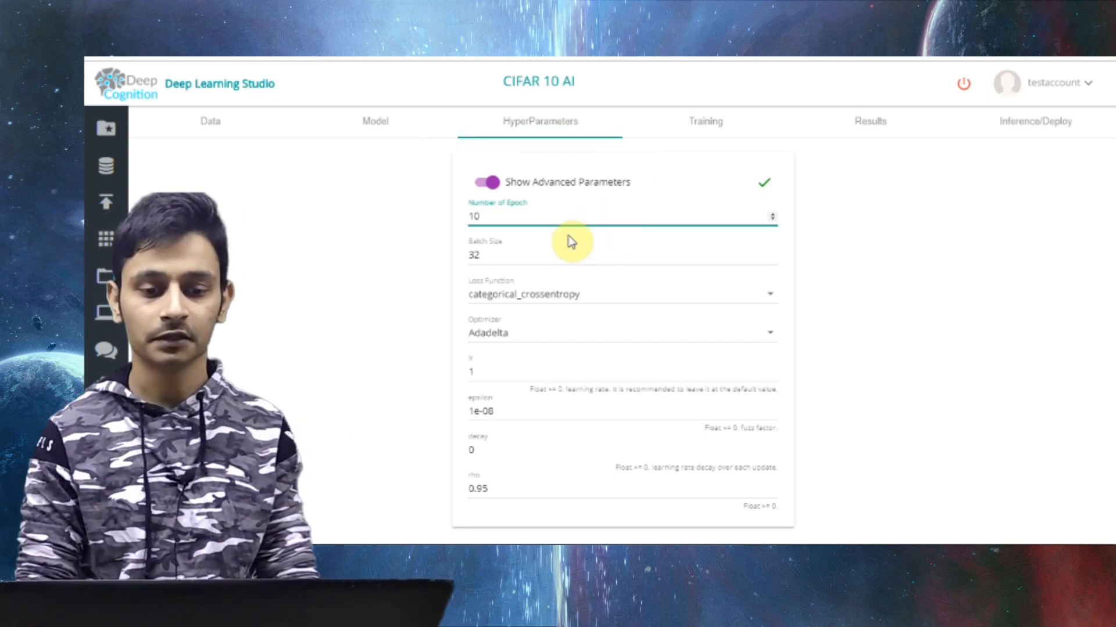
left_click(598, 332)
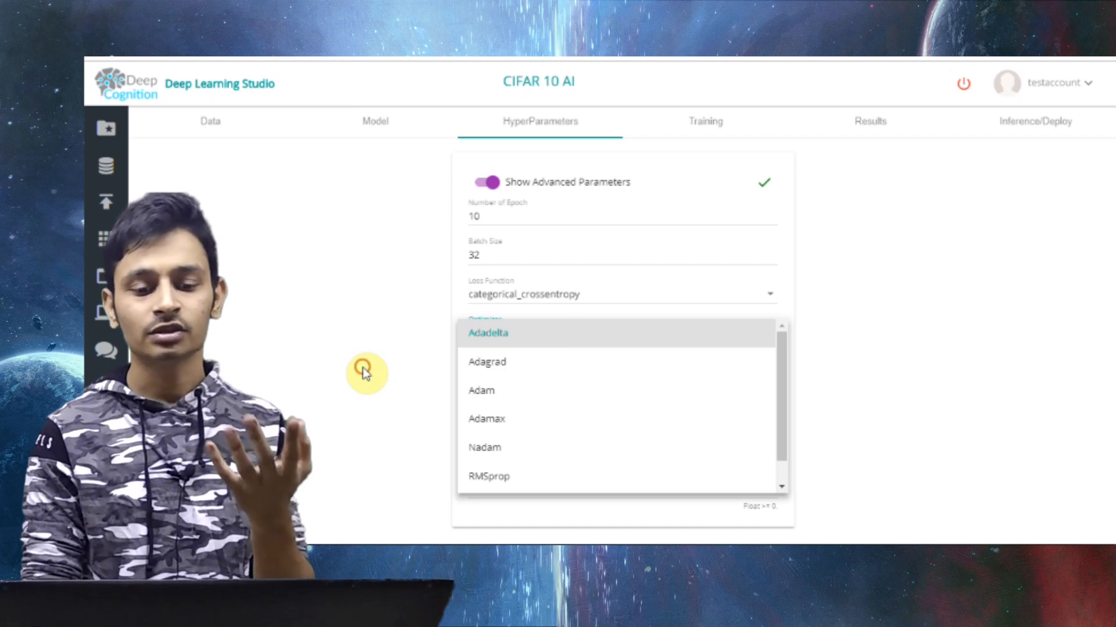
left_click(363, 369)
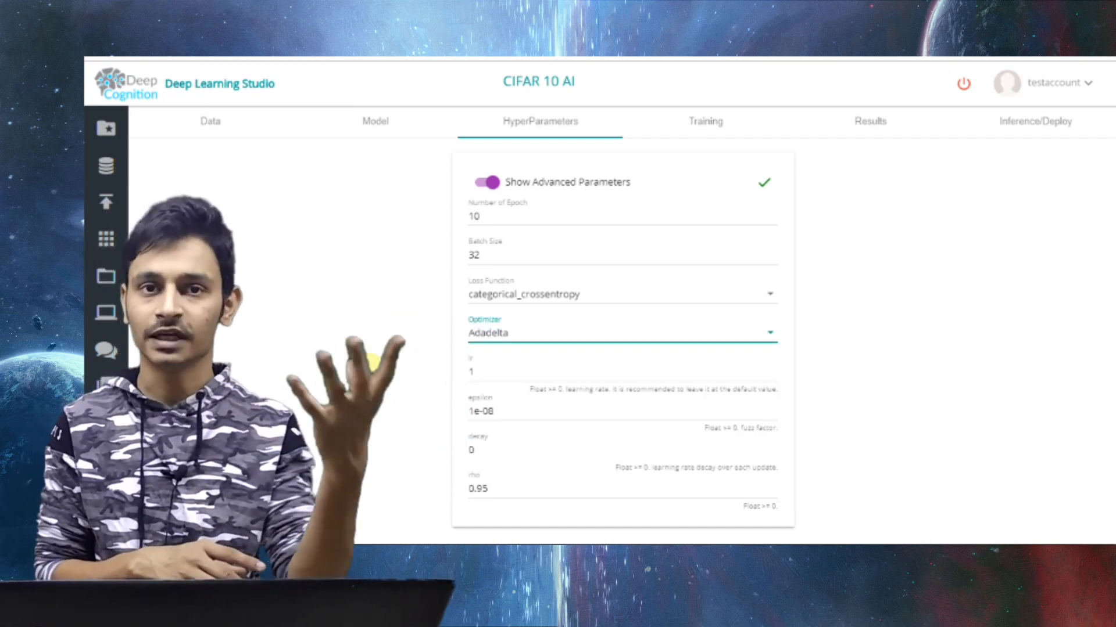
Change the optimizer to Adam and review its advanced parameters
left_click(533, 343)
left_click(528, 394)
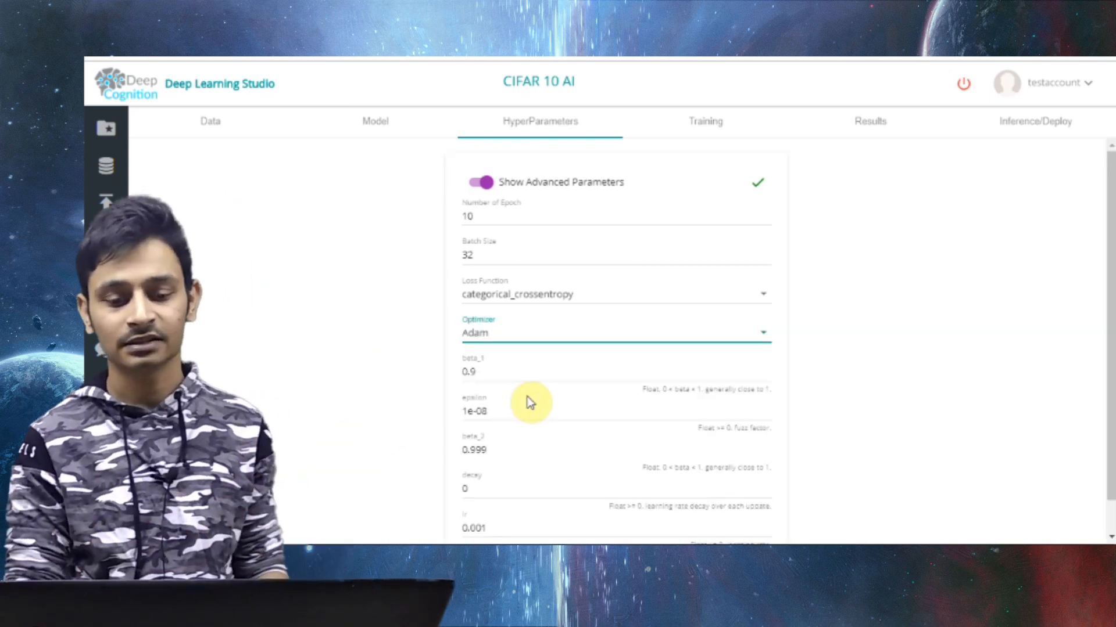
scroll(822, 401, "down", 1)
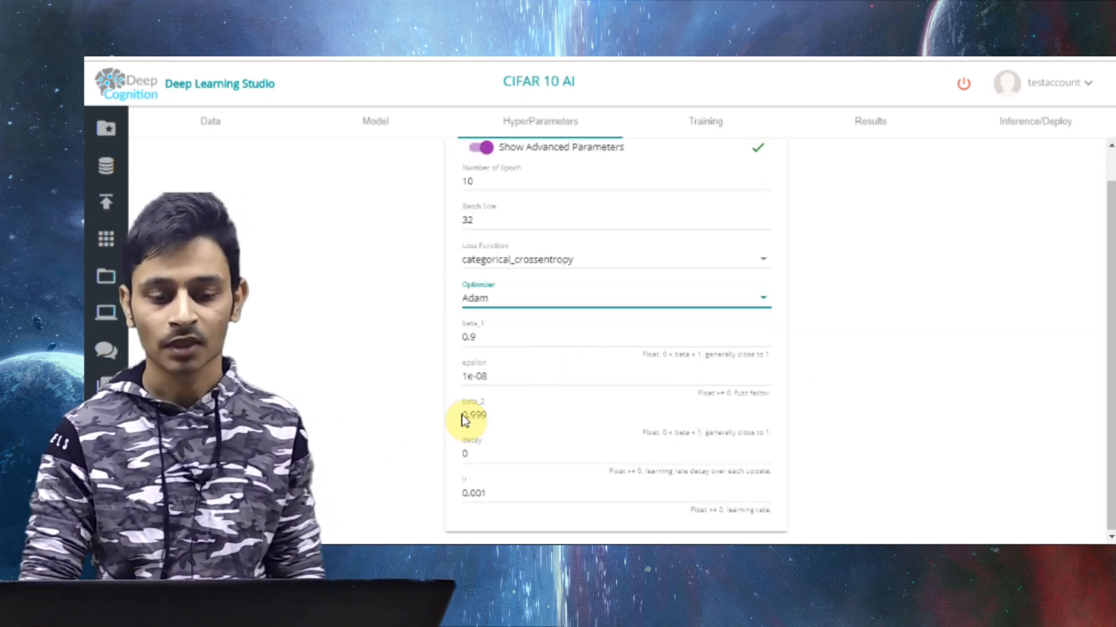
scroll(429, 443, "up", 1)
scroll(429, 443, "down", 1)
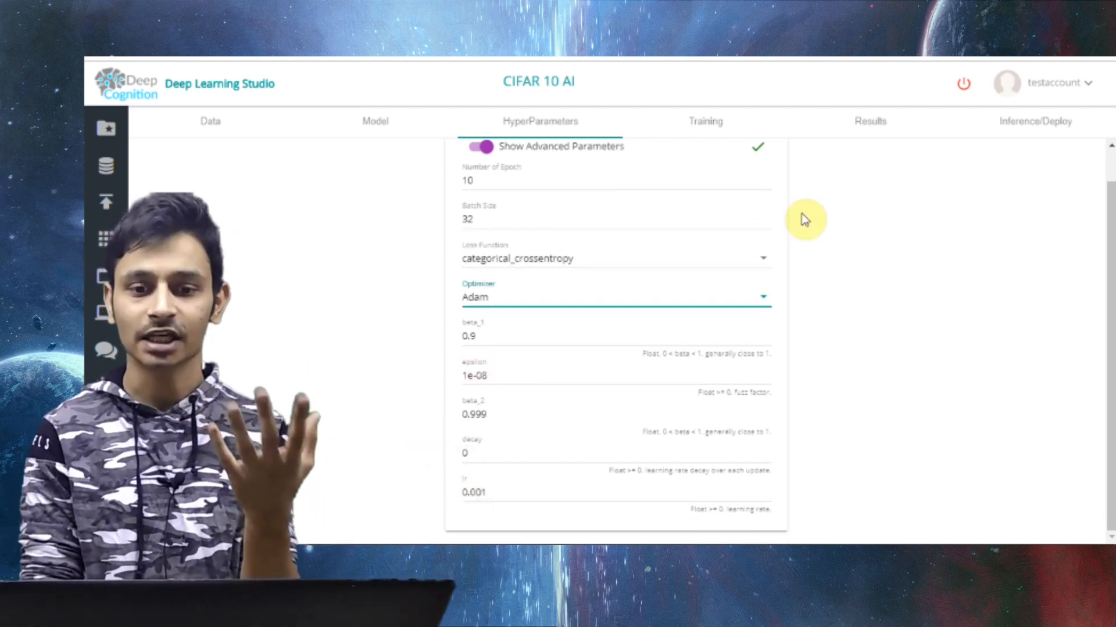
Start a GPU-K80-12GB compute instance and begin training the CIFAR 10 AI model on one GPU
left_click(698, 118)
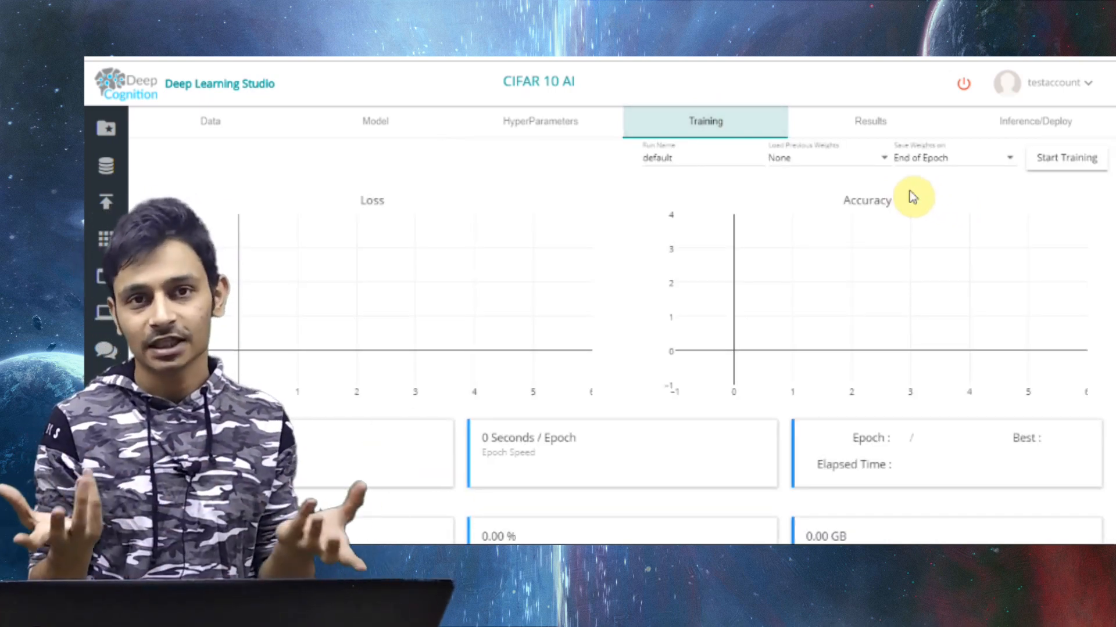
left_click(961, 86)
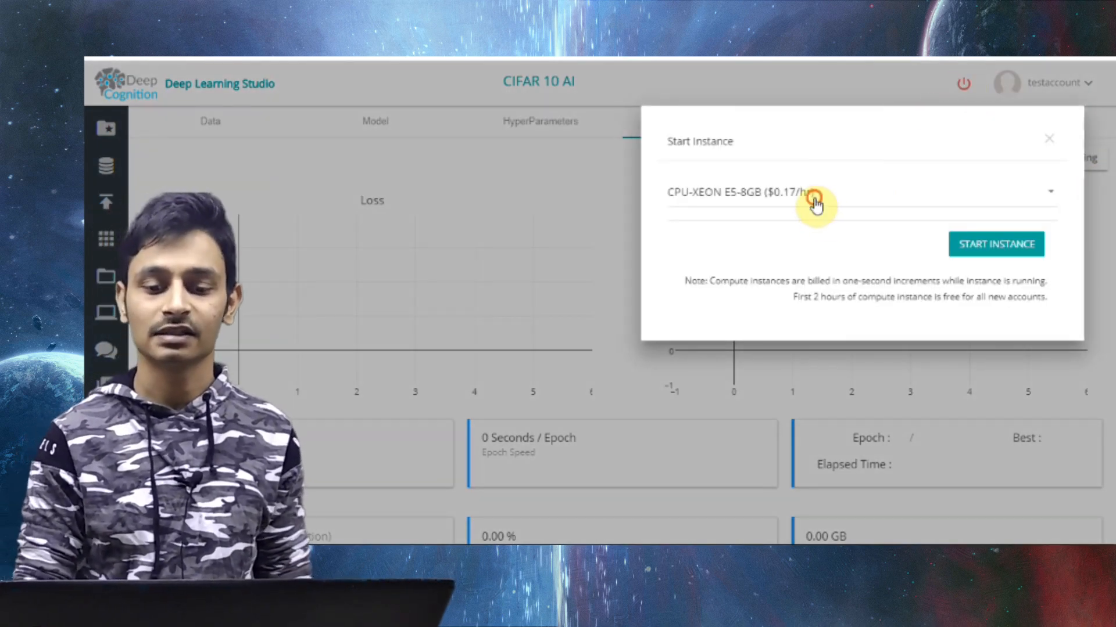
left_click(814, 199)
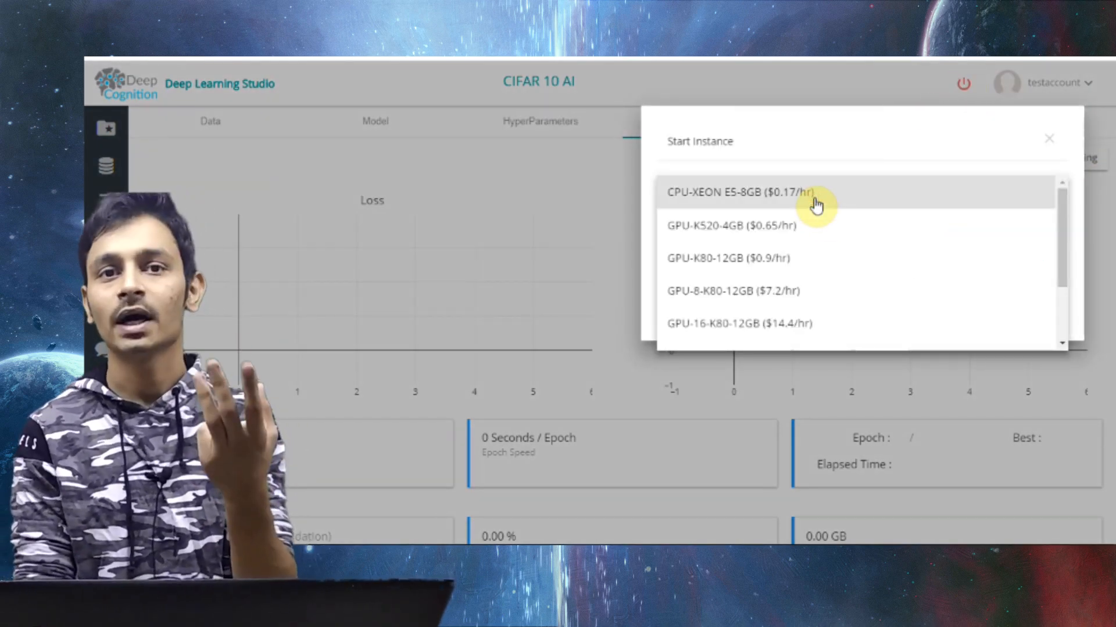
left_click(786, 271)
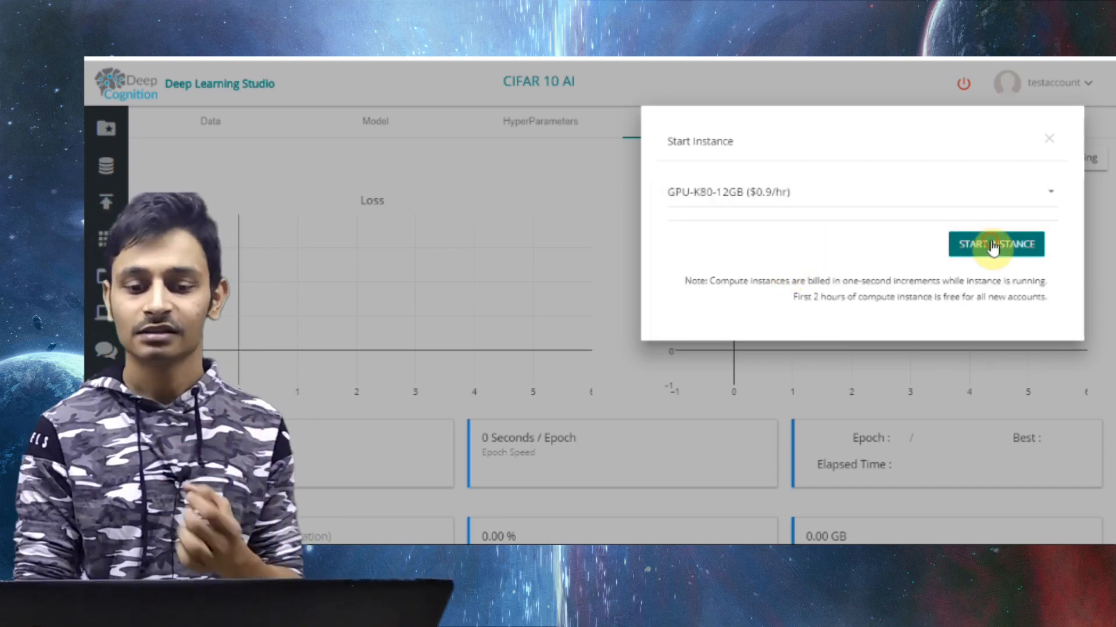
left_click(990, 241)
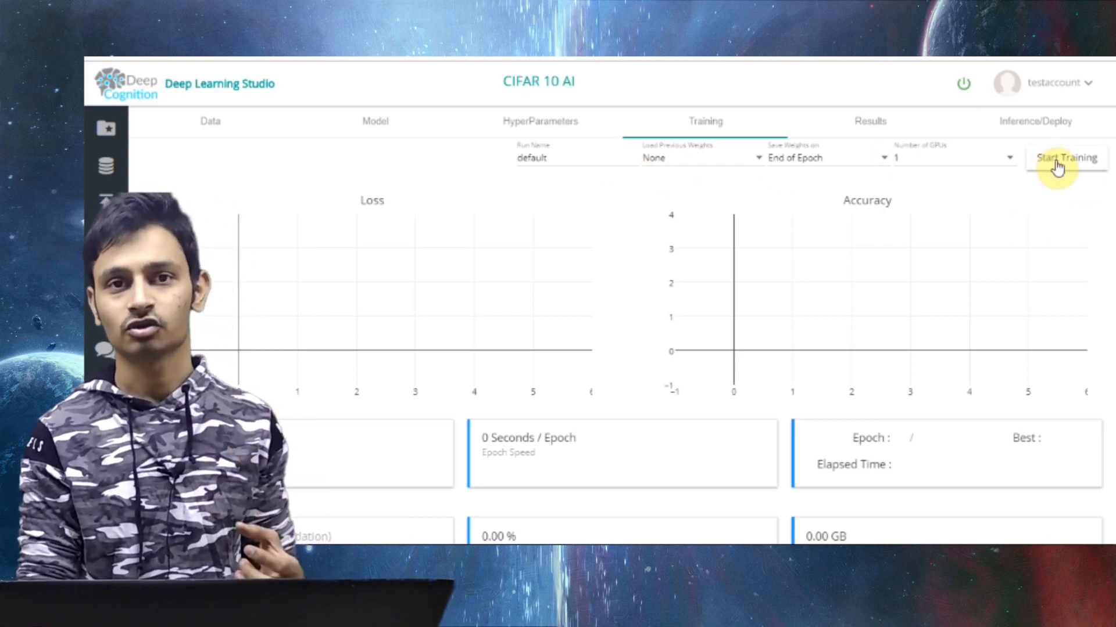
left_click(1057, 165)
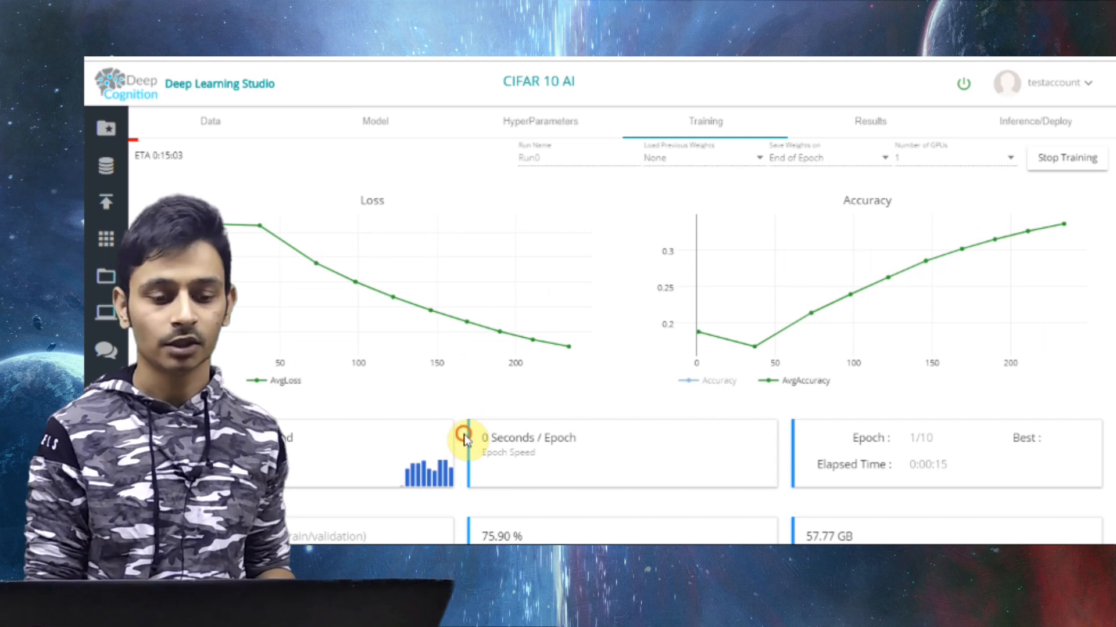
Examine the live loss and accuracy graphs, the hardware usage statistics and the estimated time remaining for the training run
left_click_drag(464, 433, 472, 240)
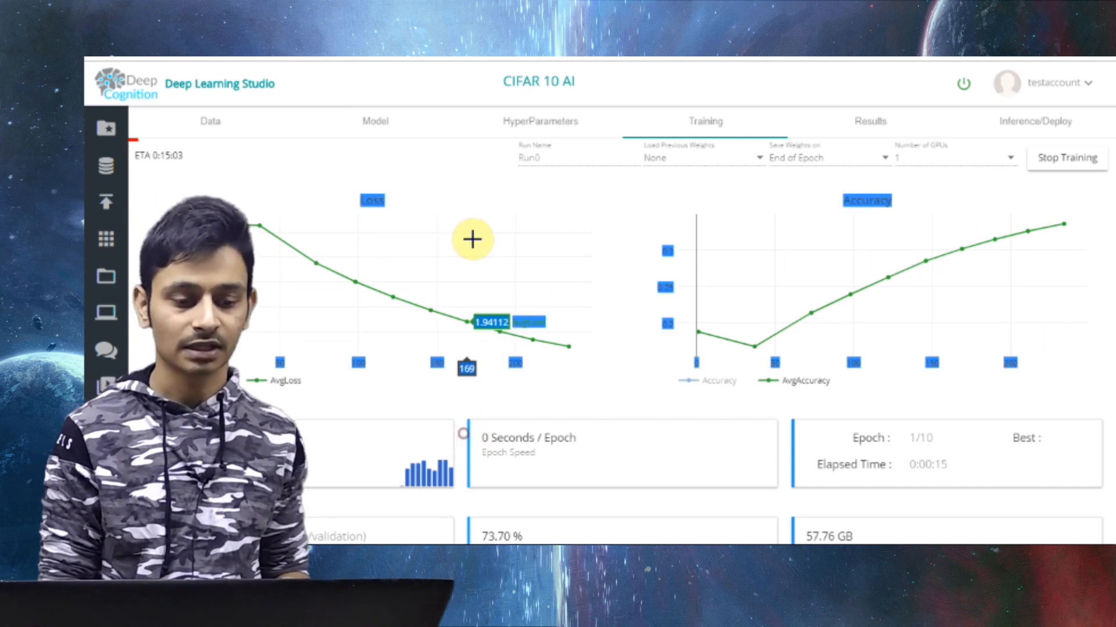
left_click(622, 364)
scroll(623, 363, "down", 3)
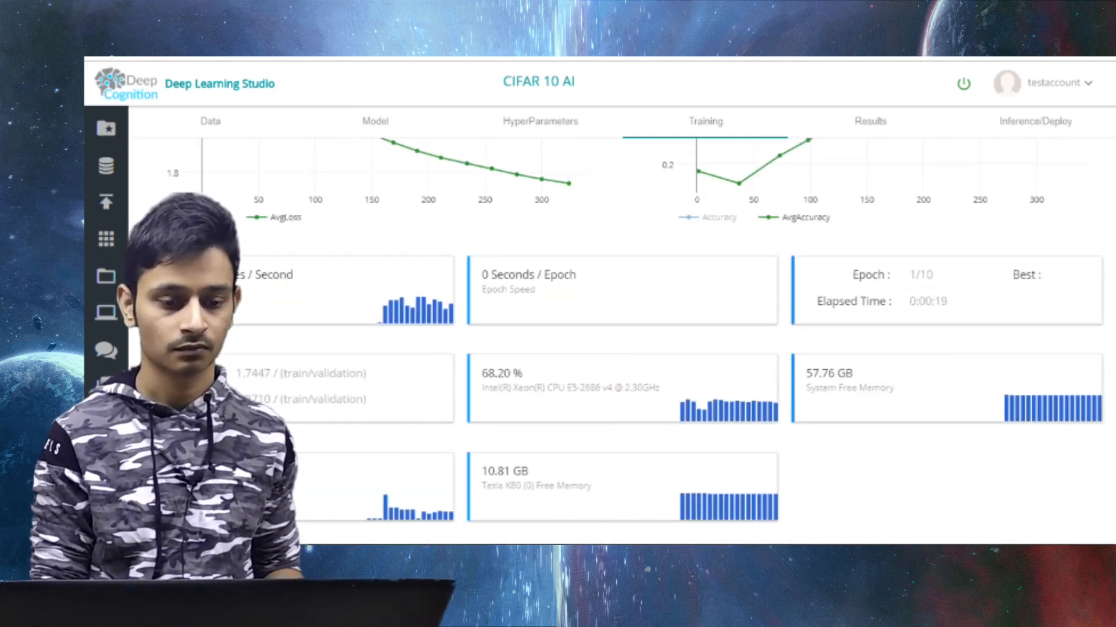
scroll(245, 393, "up", 3)
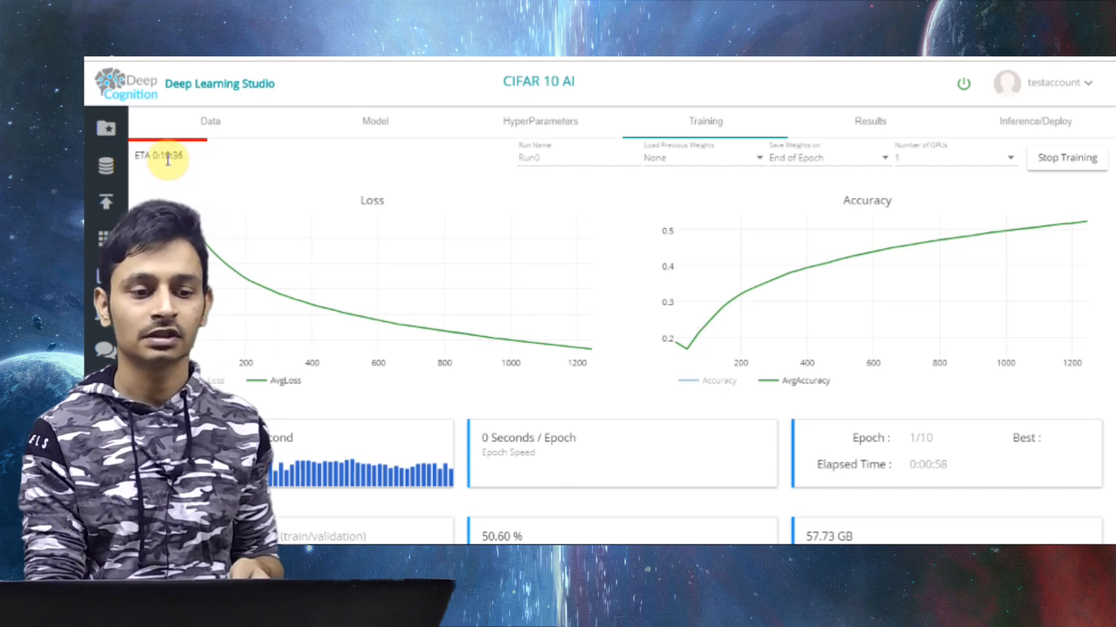
left_click_drag(168, 159, 210, 162)
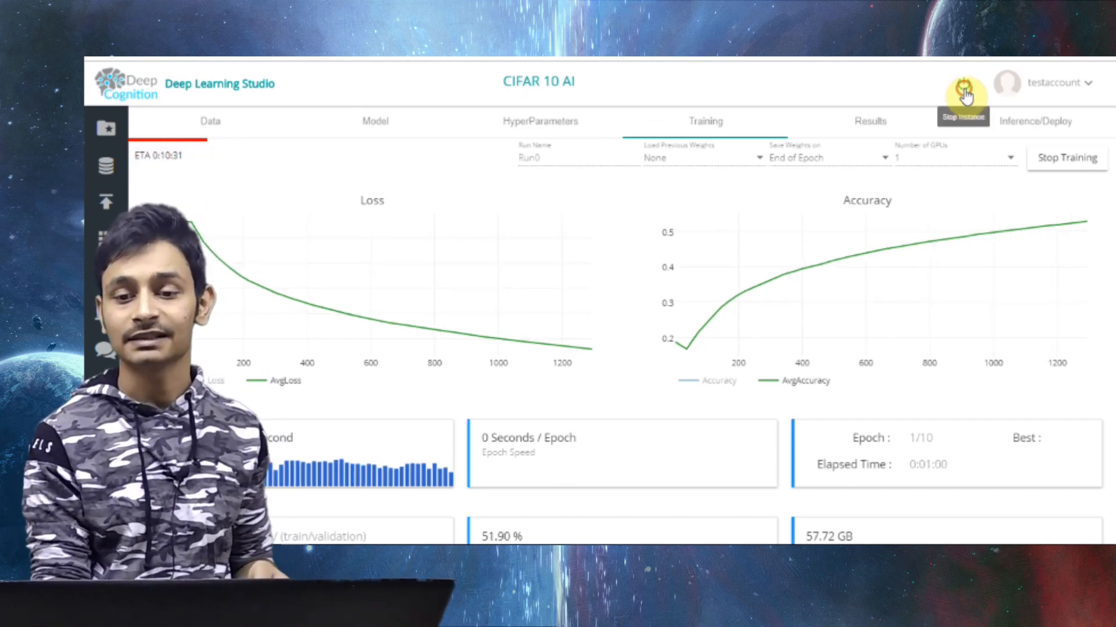
Check the running instance's type and uptime, decline stopping it, and look over the training statistics
left_click(964, 92)
left_click_drag(721, 191, 812, 185)
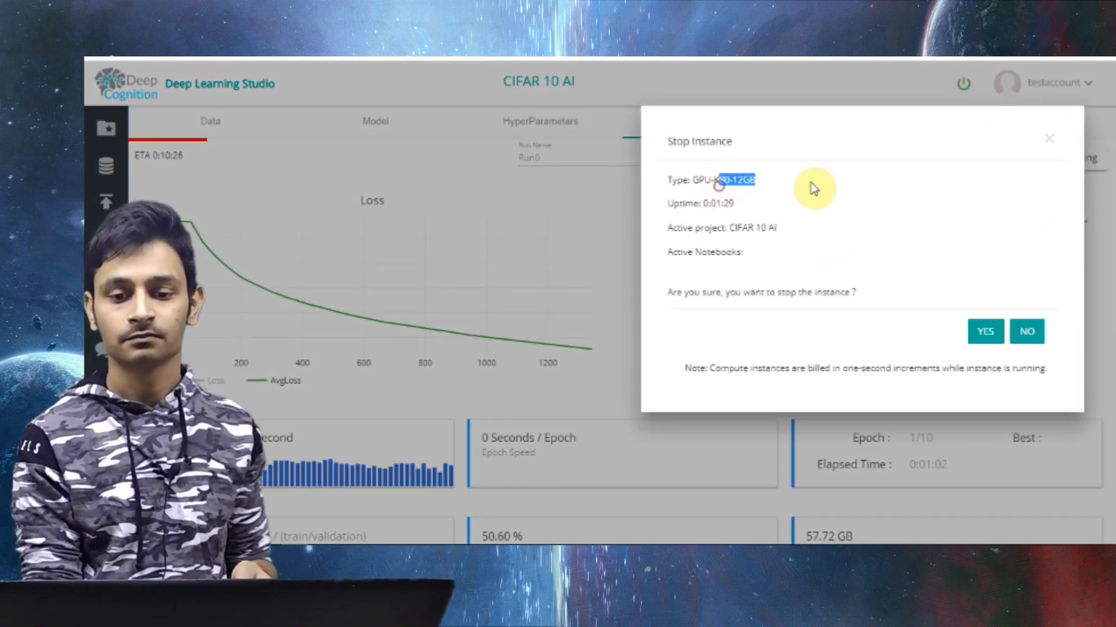
left_click(1027, 332)
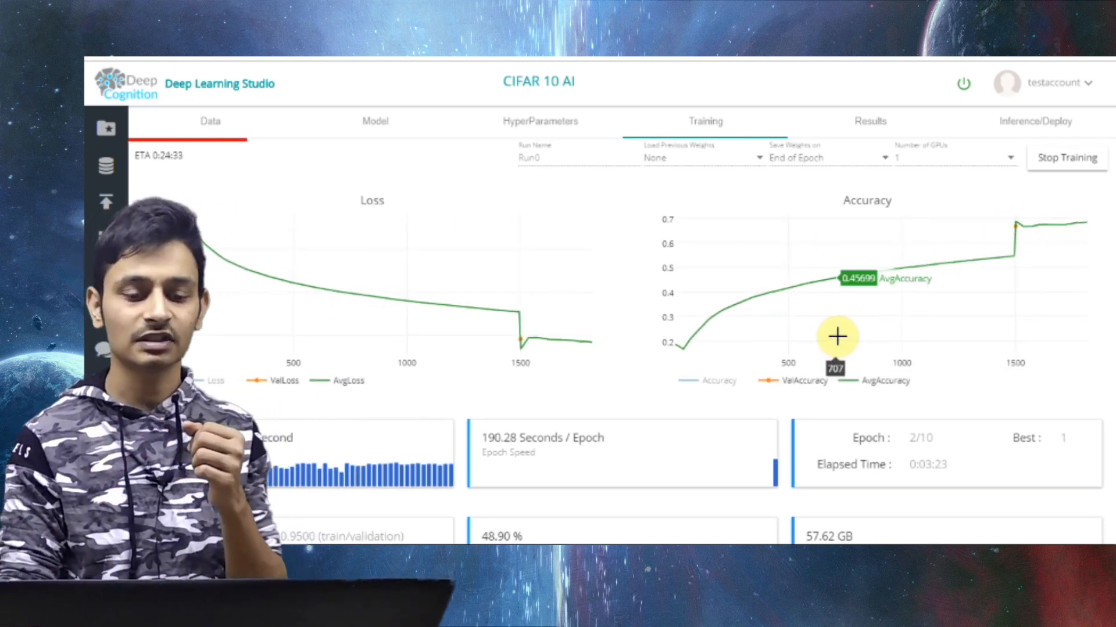
scroll(837, 336, "down", 3)
scroll(841, 343, "up", 3)
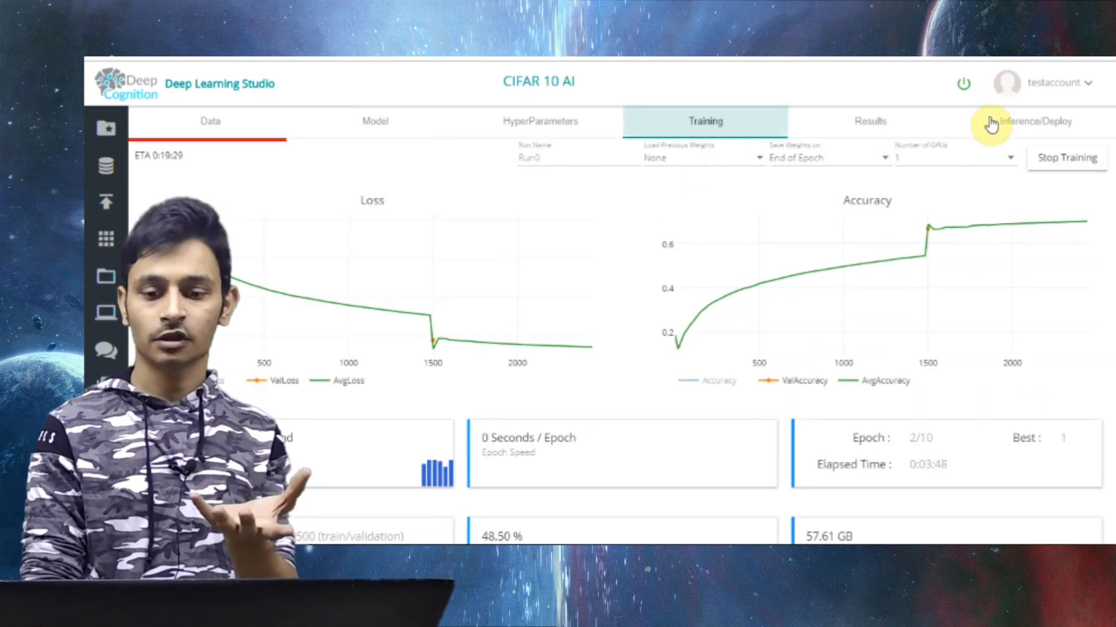
Inspect the dataset source choices for inference and the training run choice for deployment
left_click(990, 123)
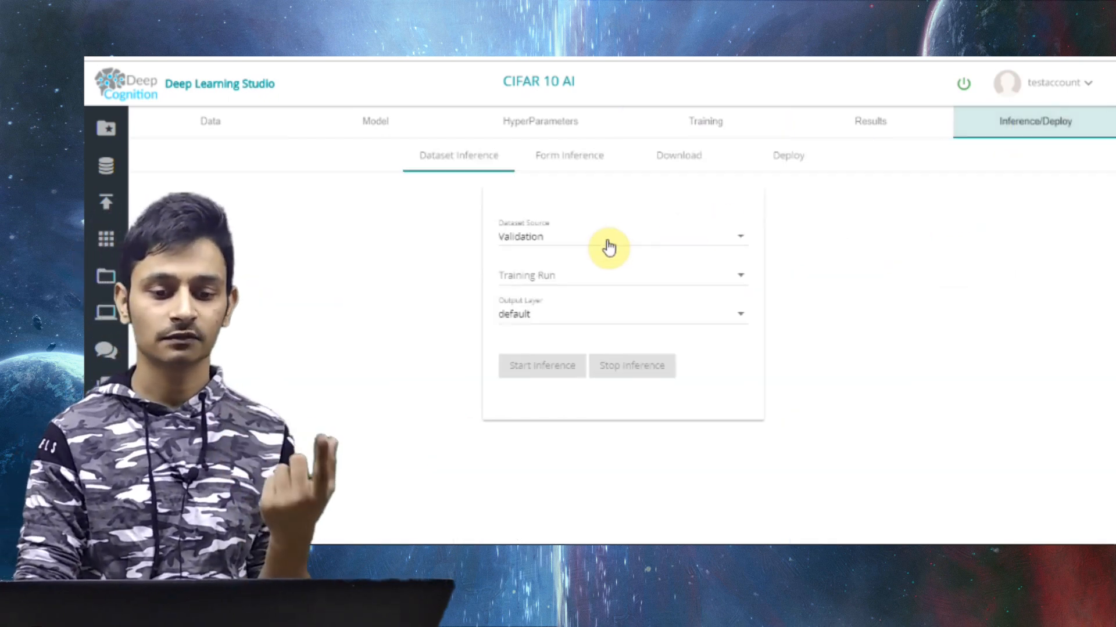
left_click(608, 243)
left_click(887, 275)
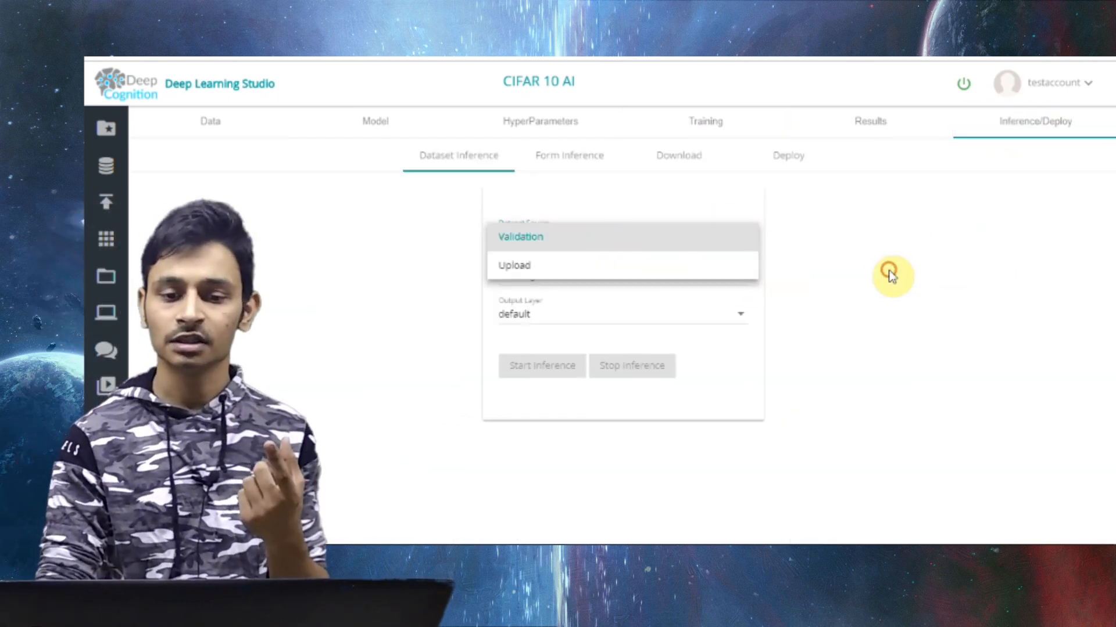
left_click(772, 156)
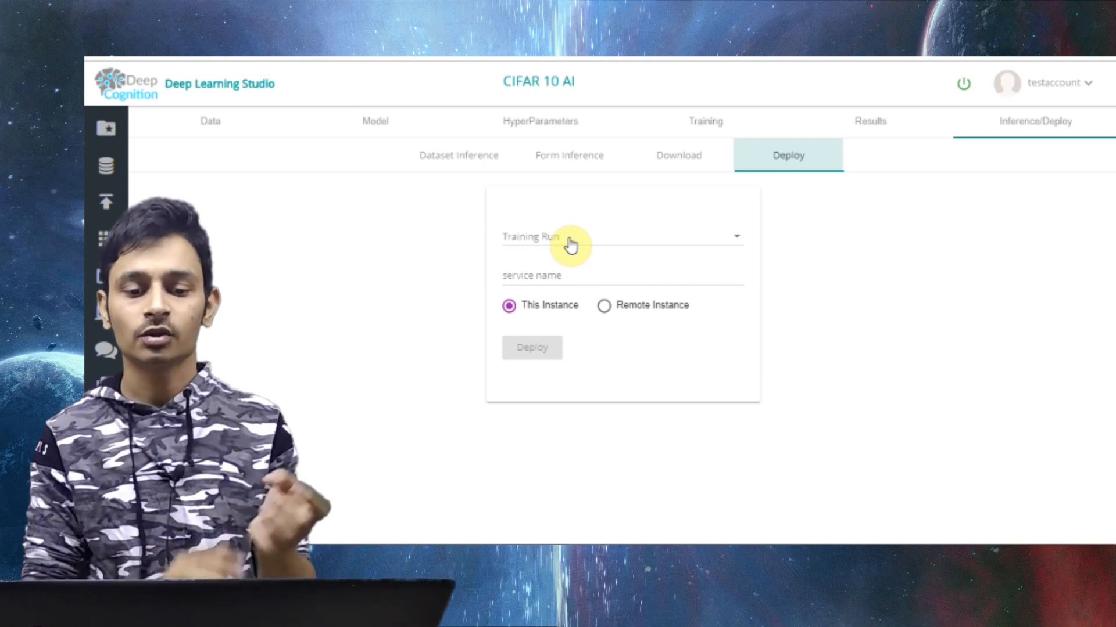
left_click(570, 240)
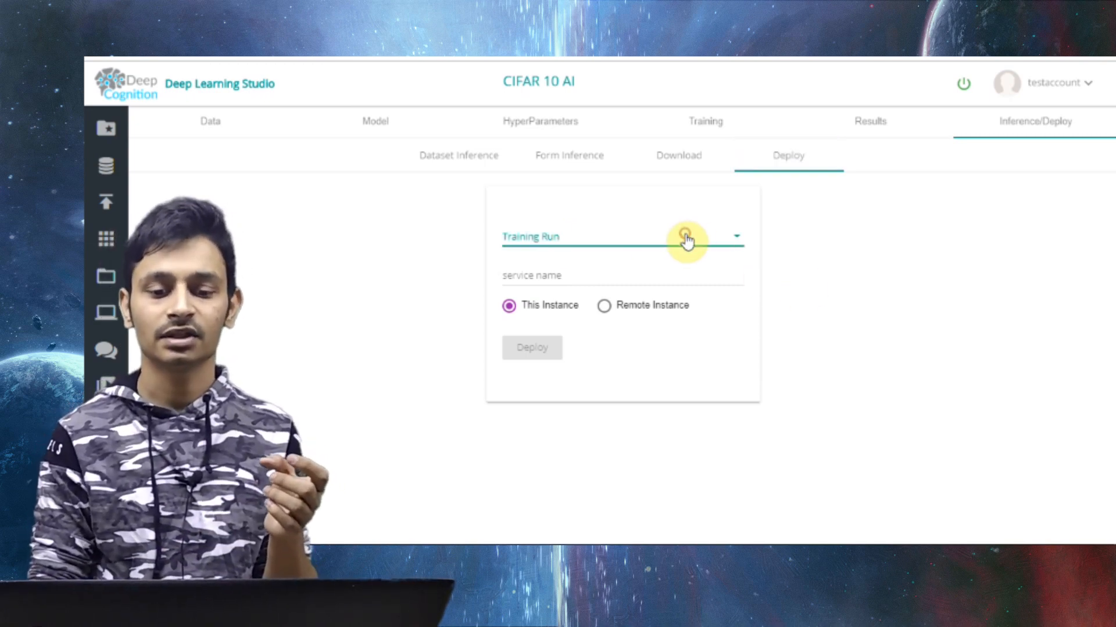
left_click(700, 120)
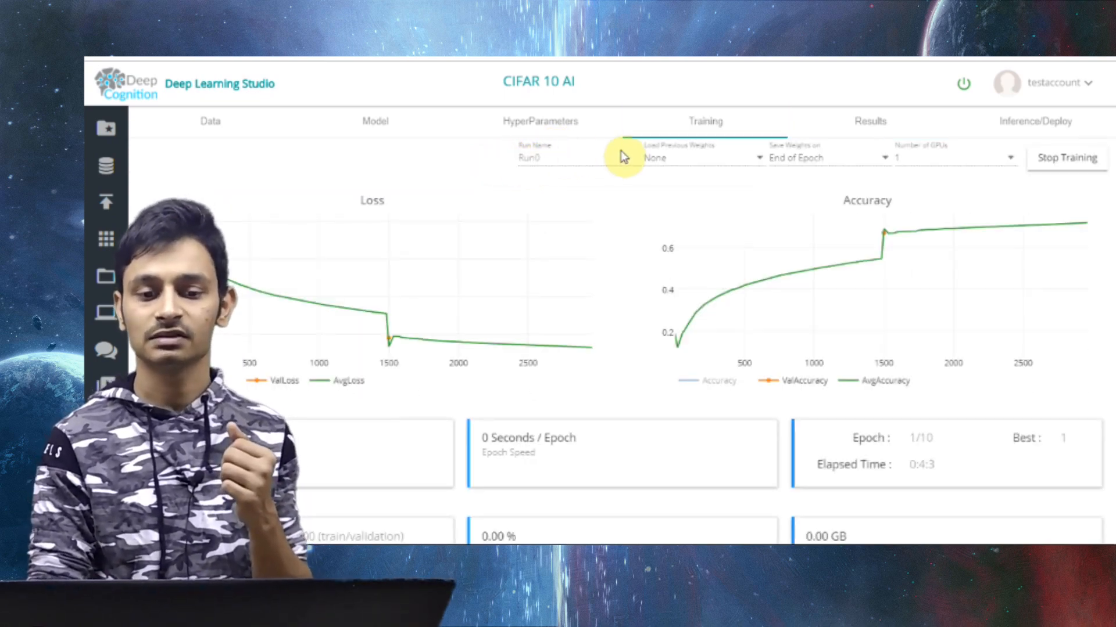
Review the inference dataset sources, the deployment form's training run and service name, and the trained model download options
left_click(1043, 125)
left_click(619, 242)
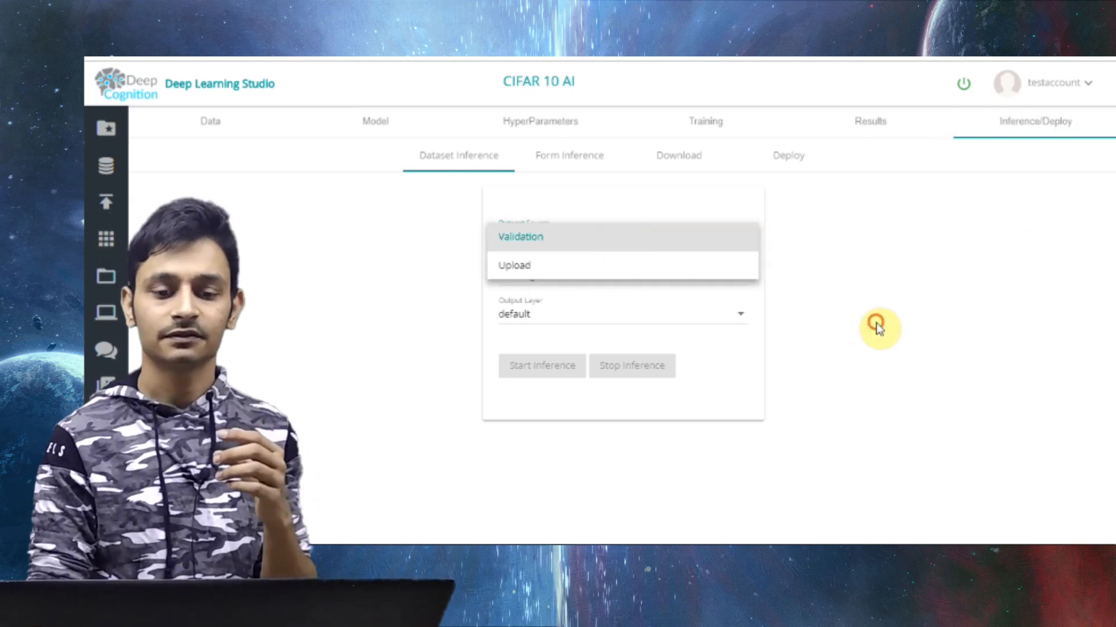
left_click(790, 174)
left_click(787, 169)
left_click(575, 236)
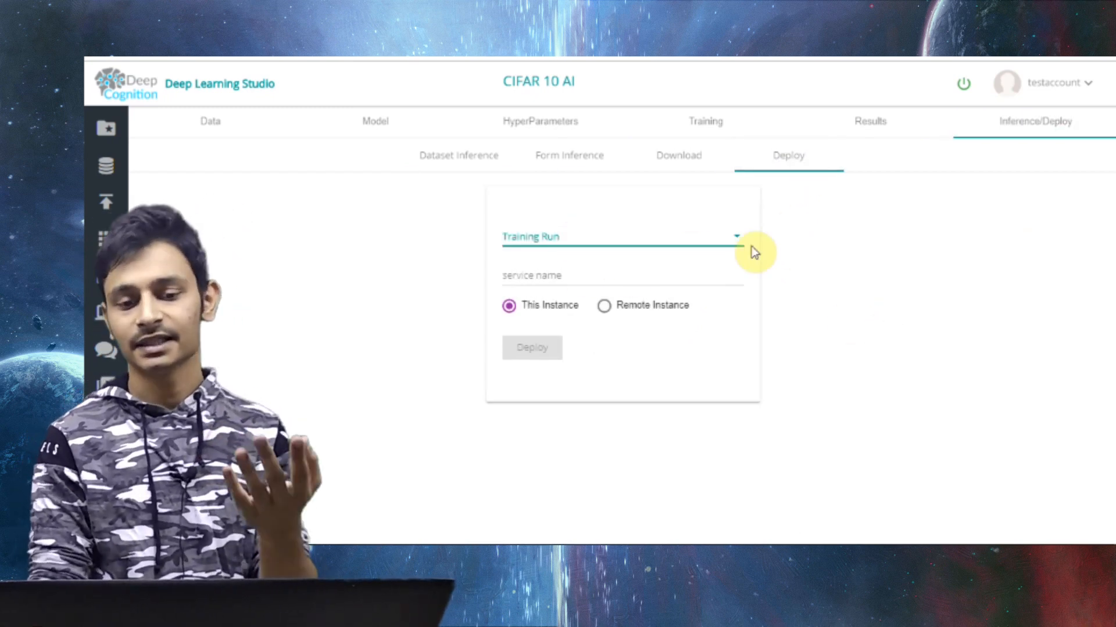
left_click_drag(868, 248, 548, 274)
left_click(560, 276)
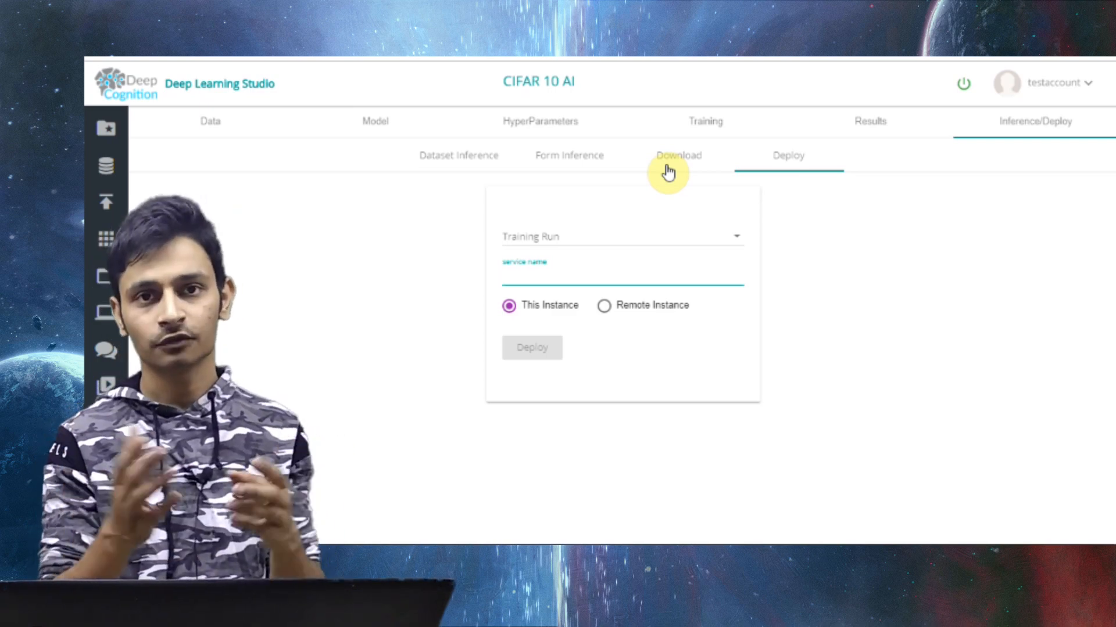
left_click(668, 170)
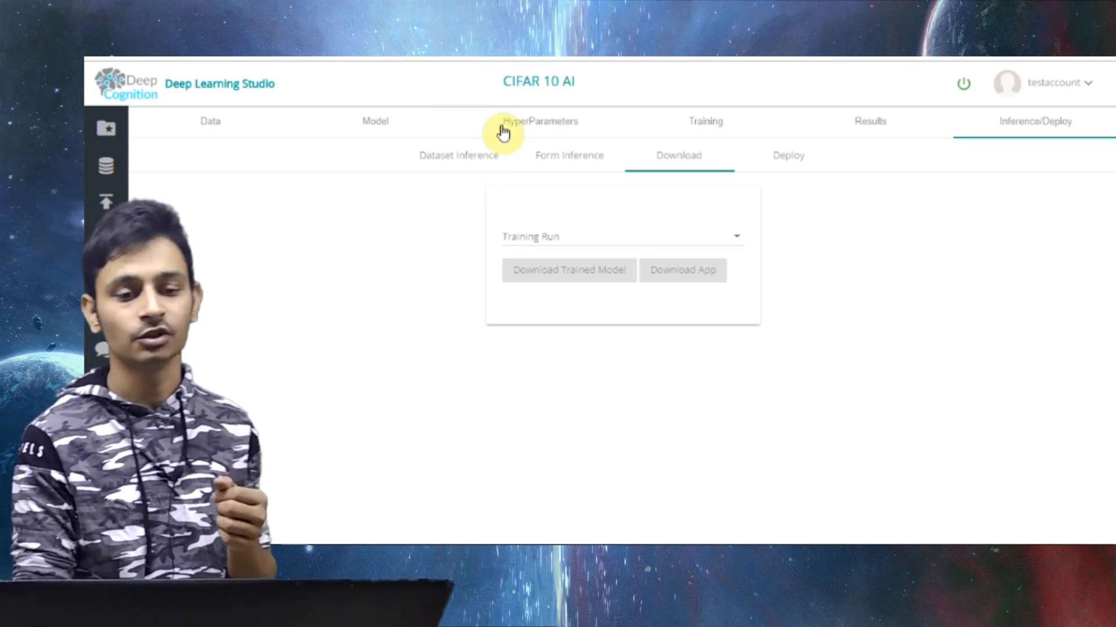
Select Run0 in the results and review its training and validation loss and accuracy graphs
left_click(824, 132)
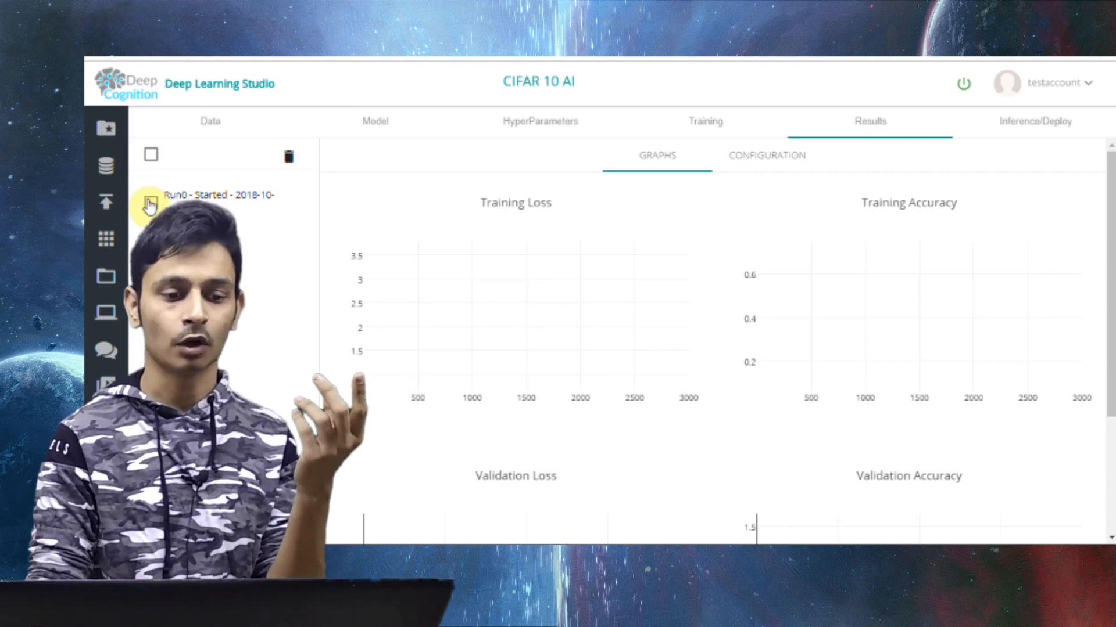
left_click(149, 201)
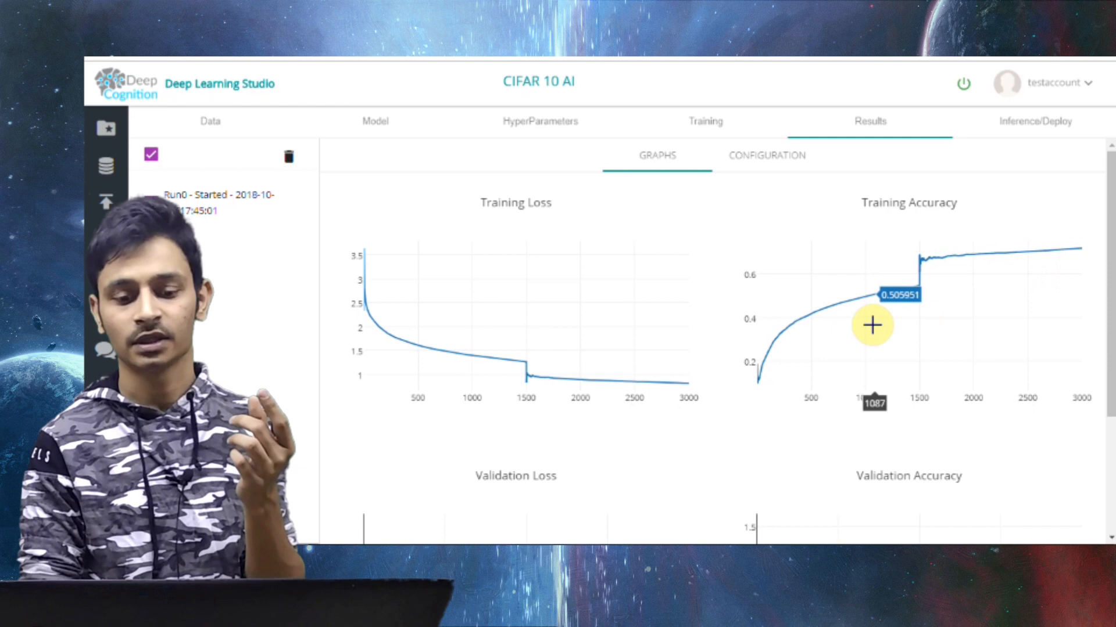
scroll(874, 328, "down", 3)
scroll(871, 334, "up", 3)
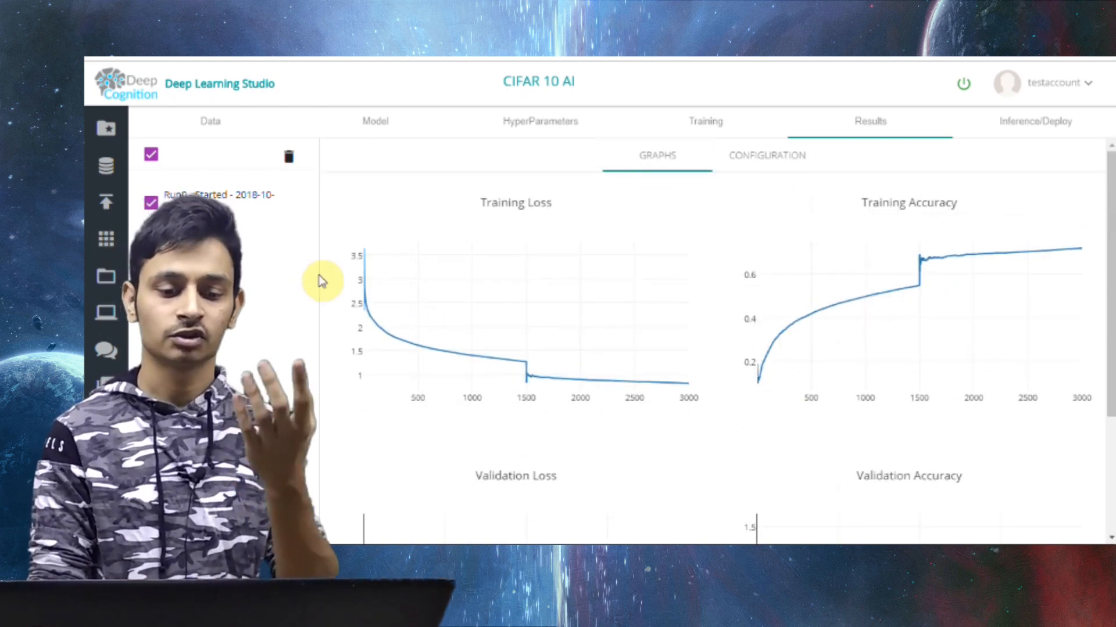
Review Run0's configuration, covering its dataset mapping, sample split and model layers
left_click(742, 158)
scroll(699, 319, "down", 3)
scroll(700, 319, "up", 3)
scroll(488, 179, "down", 3)
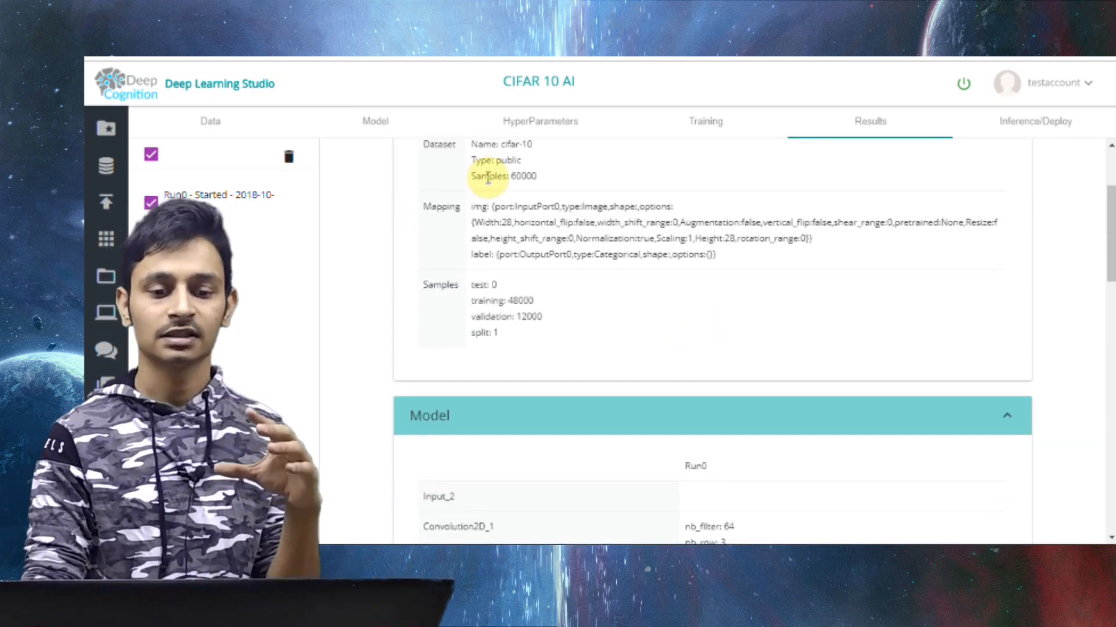
scroll(604, 198, "down", 2)
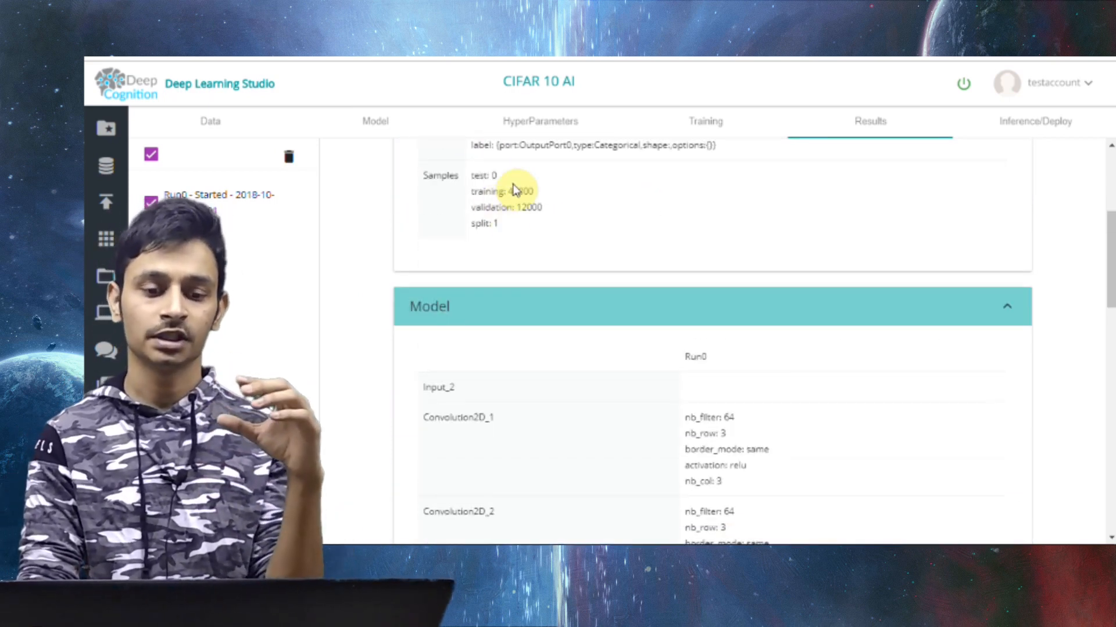
scroll(652, 244, "down", 4)
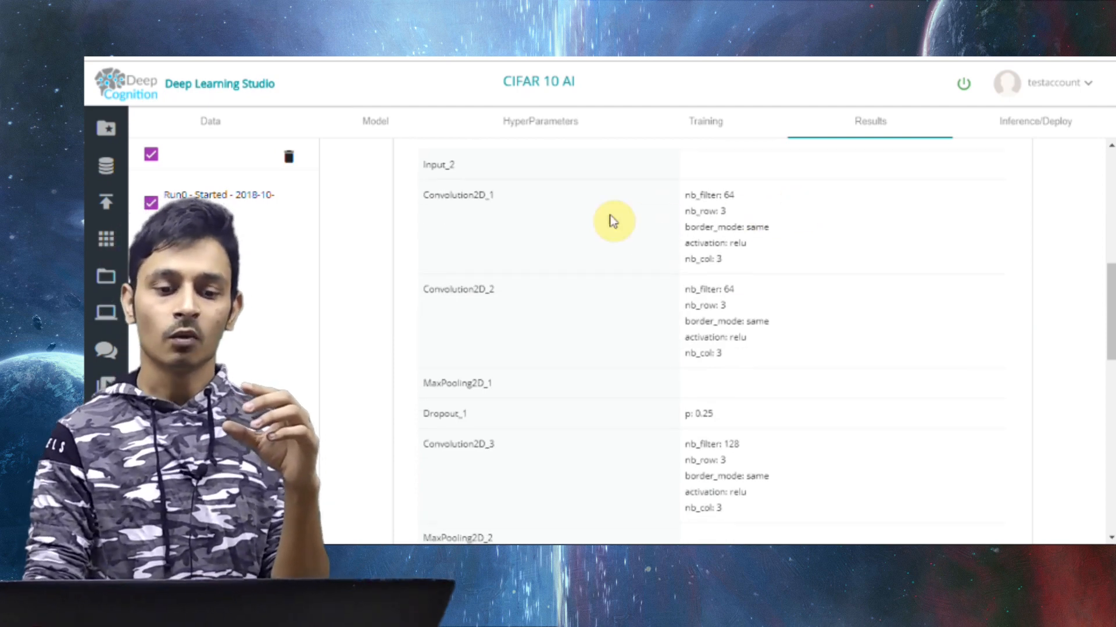
Examine Run0's recorded hyperparameters and its weight saving and weight loading settings
left_click_drag(657, 429, 704, 543)
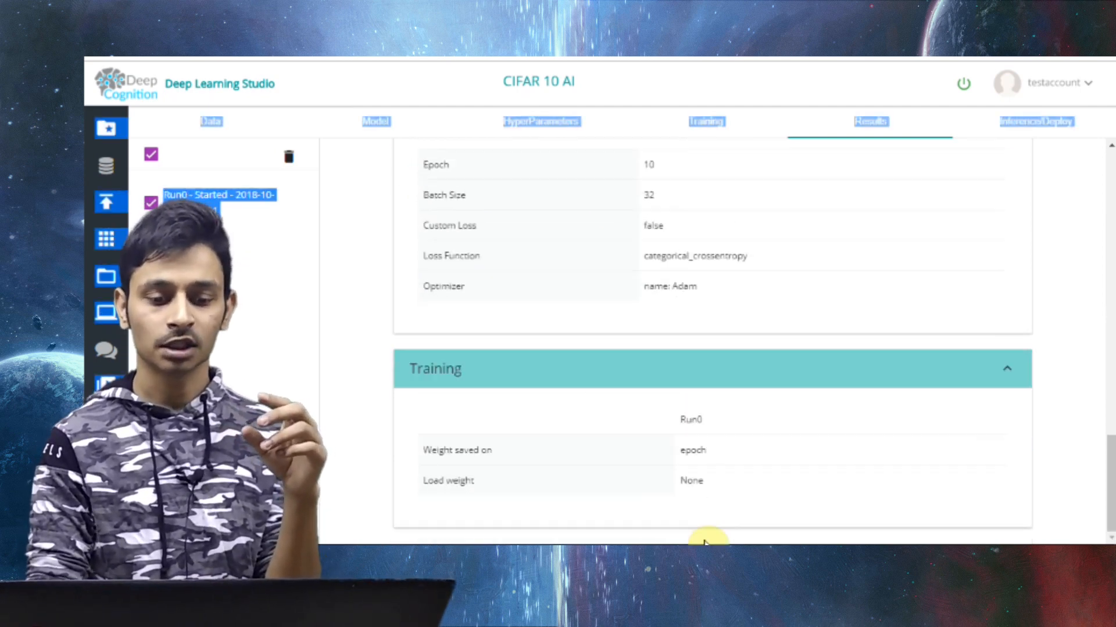
scroll(704, 537, "up", 3)
left_click_drag(423, 306, 704, 472)
left_click(704, 471)
scroll(704, 473, "down", 3)
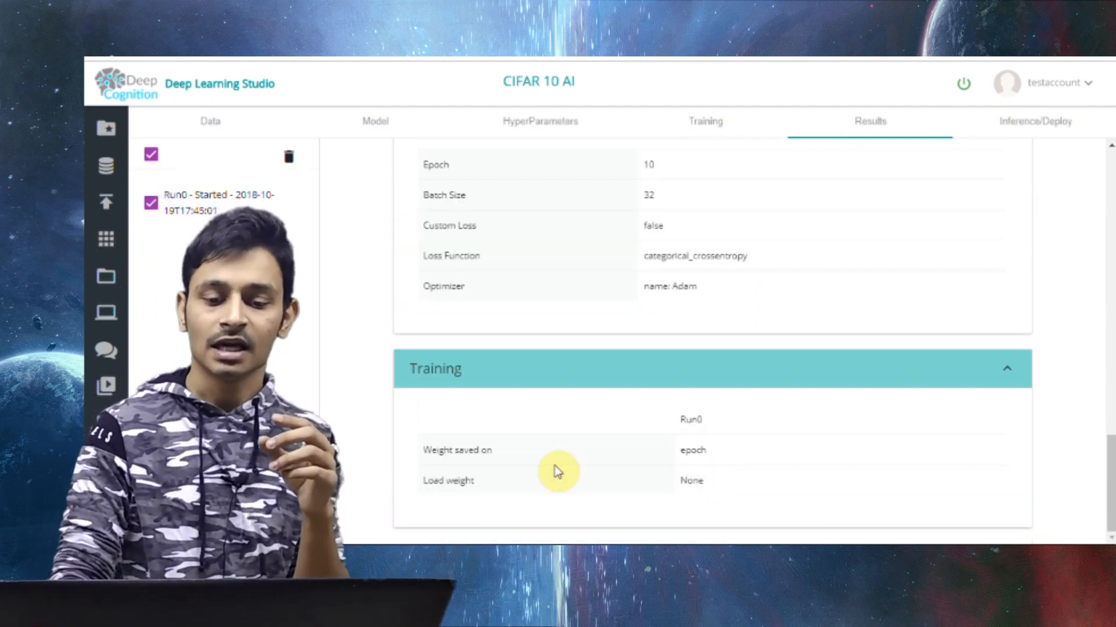
scroll(663, 158, "up", 2)
scroll(599, 356, "down", 2)
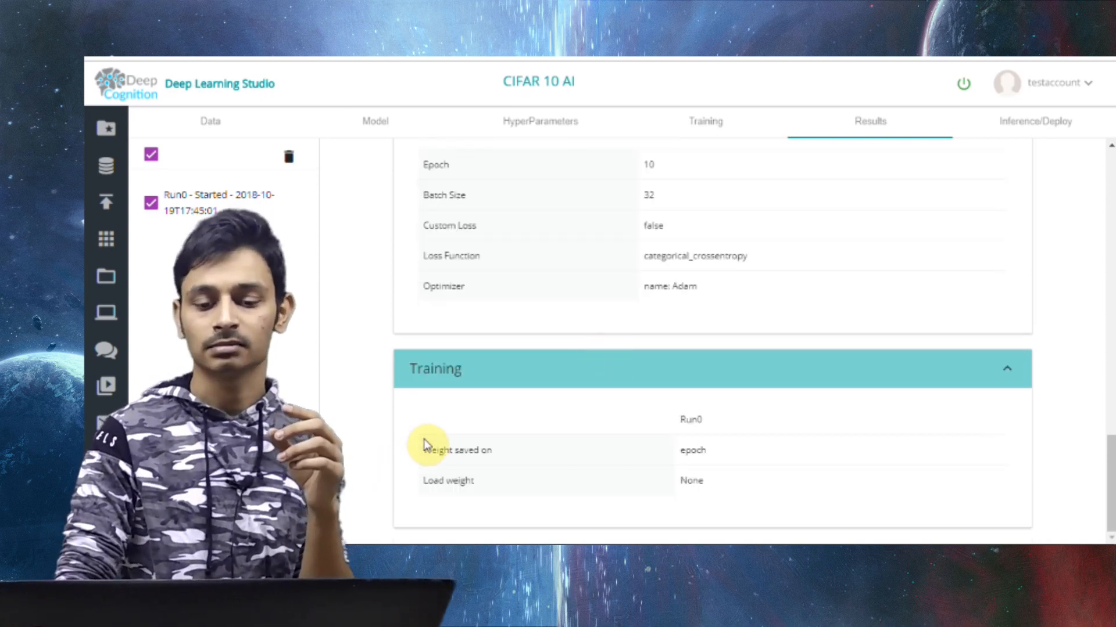
left_click_drag(736, 493, 418, 451)
left_click(420, 453)
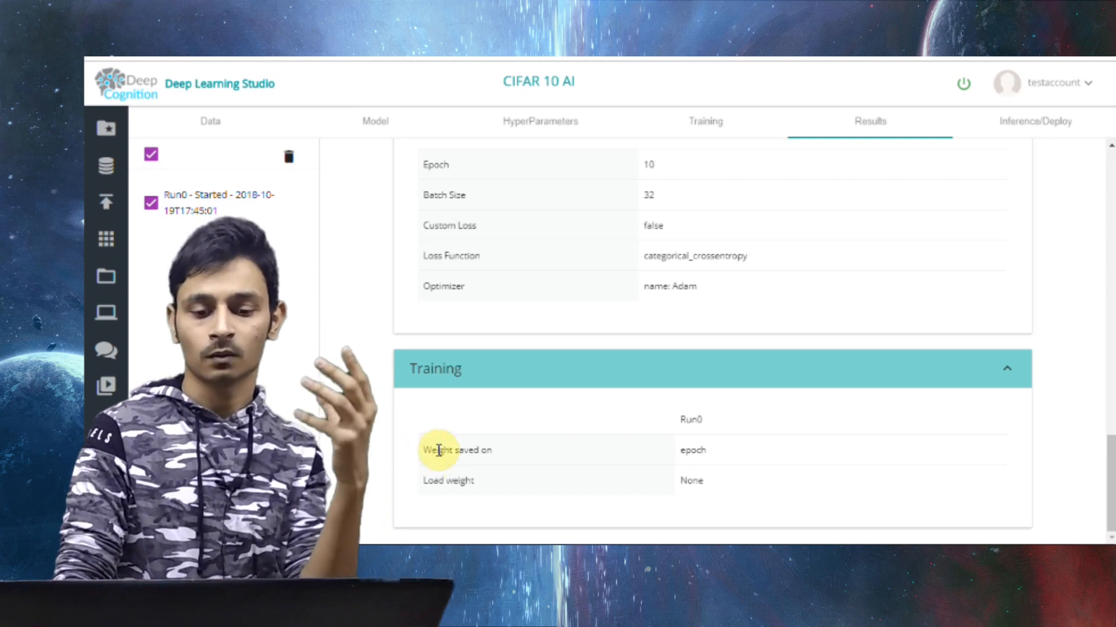
left_click_drag(428, 479, 701, 492)
left_click(701, 493)
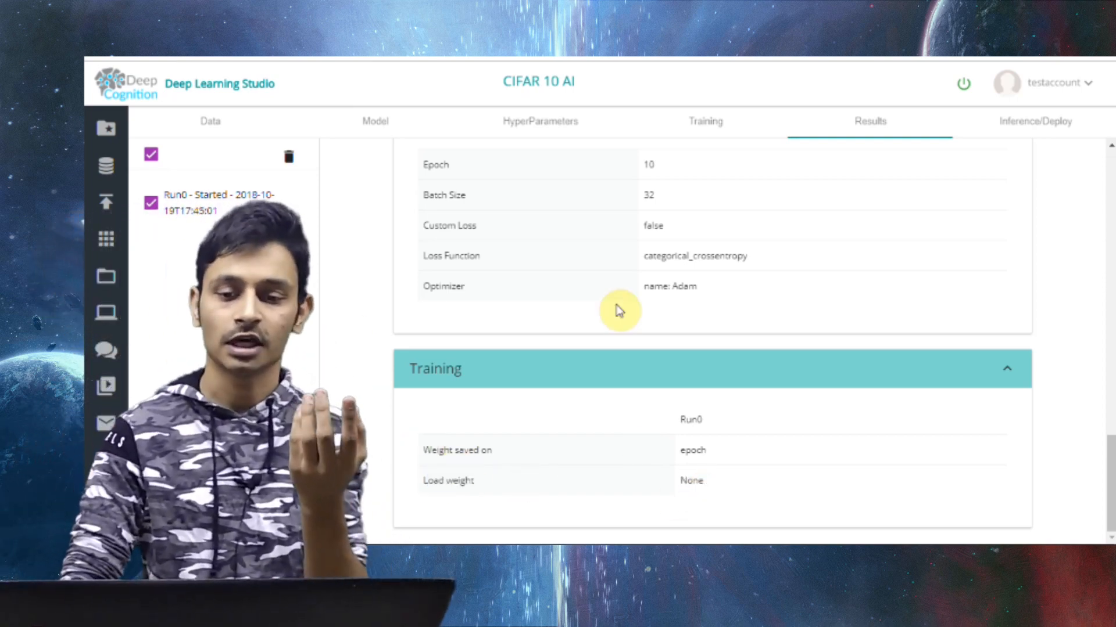
scroll(618, 308, "up", 15)
Return to the ongoing training and check the train and validation metrics and epoch progress
left_click(703, 127)
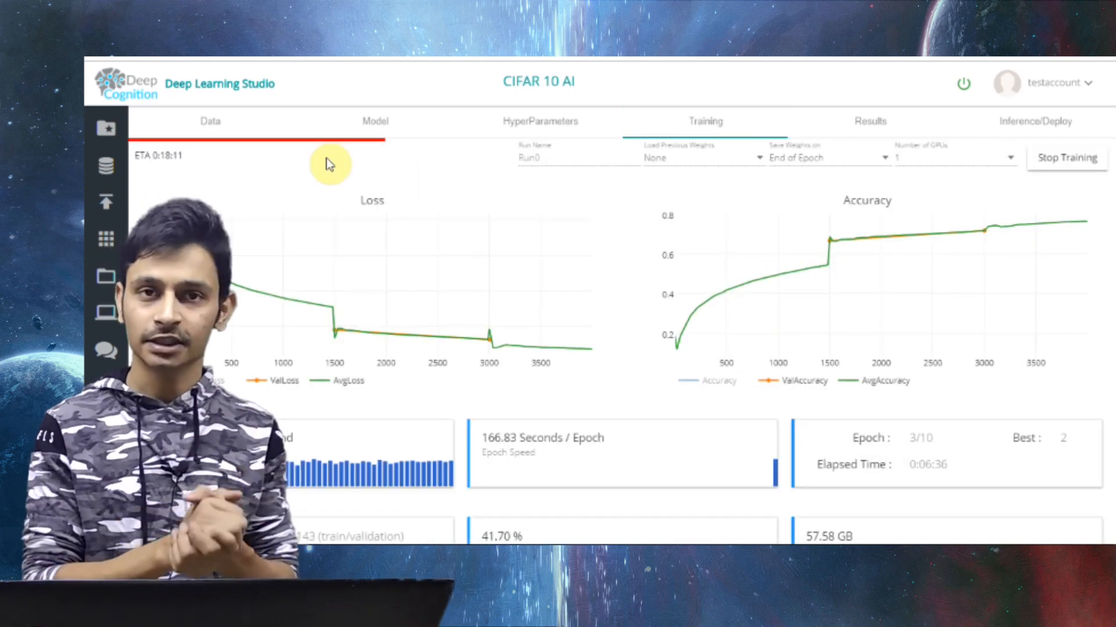
scroll(327, 164, "down", 1)
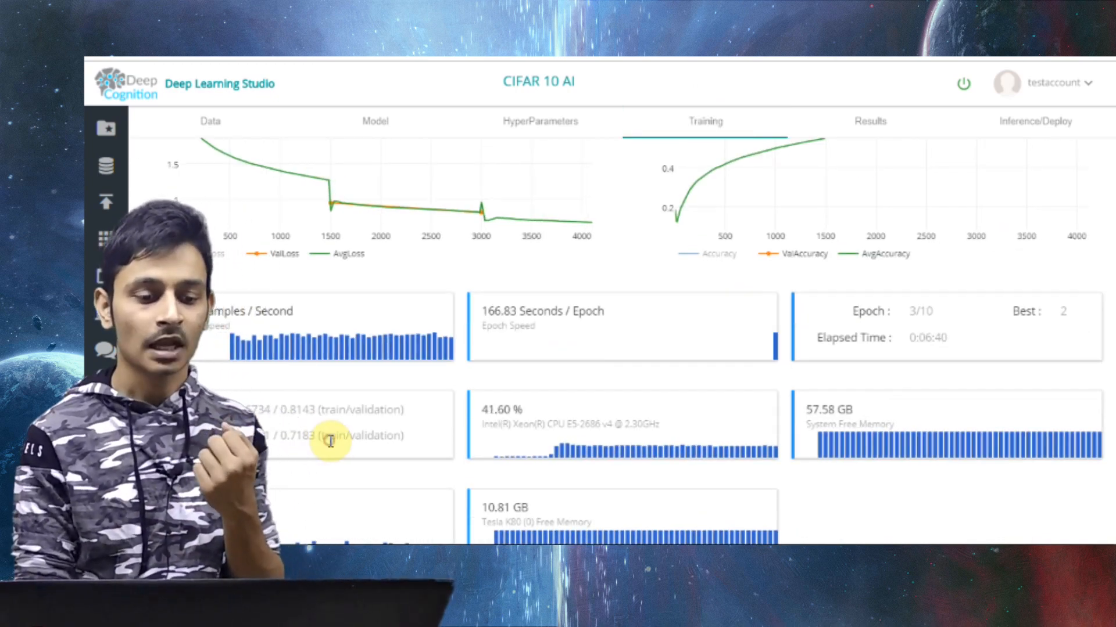
scroll(320, 430, "up", 1)
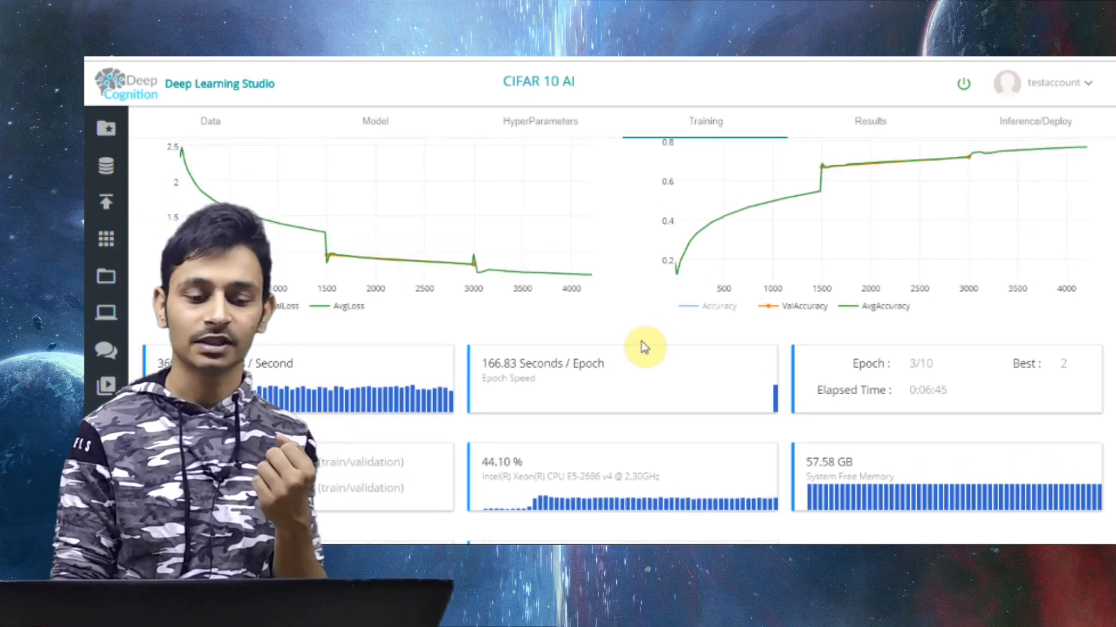
scroll(643, 346, "up", 1)
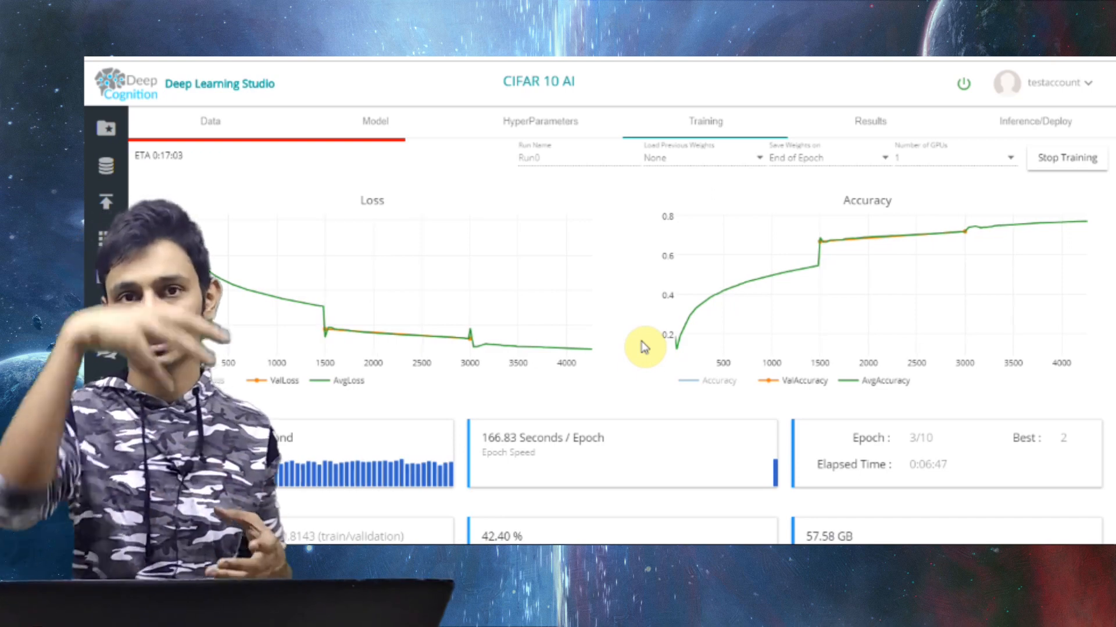